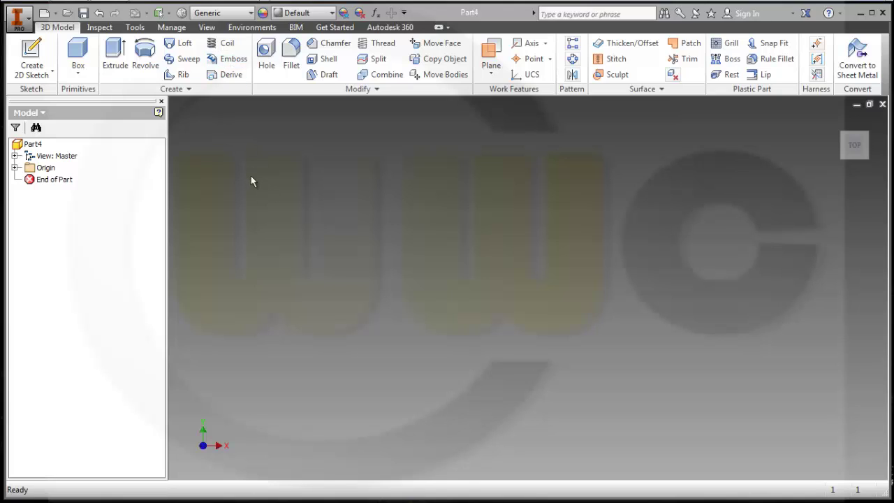
Expand the Origin folder and start Sketch1 on the XY Plane
{"action": "left_click", "coordinate": [14, 167]}
{"action": "key", "text": "s"}
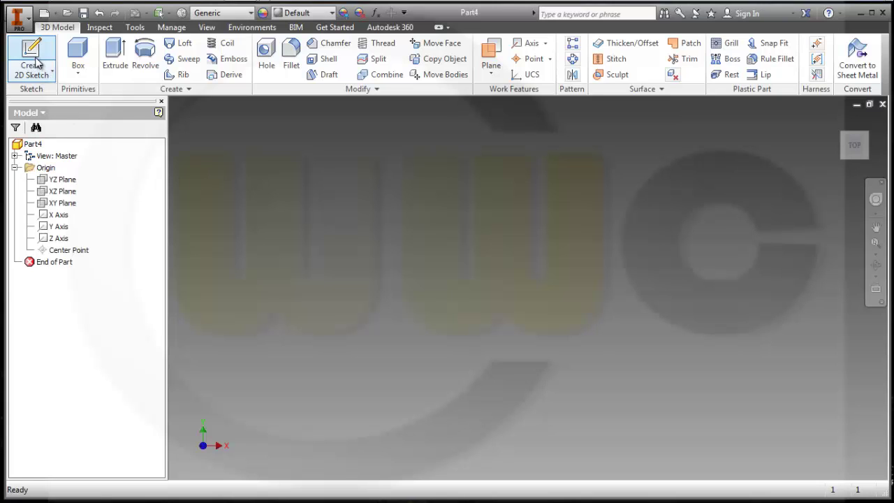
{"action": "left_click", "coordinate": [62, 203]}
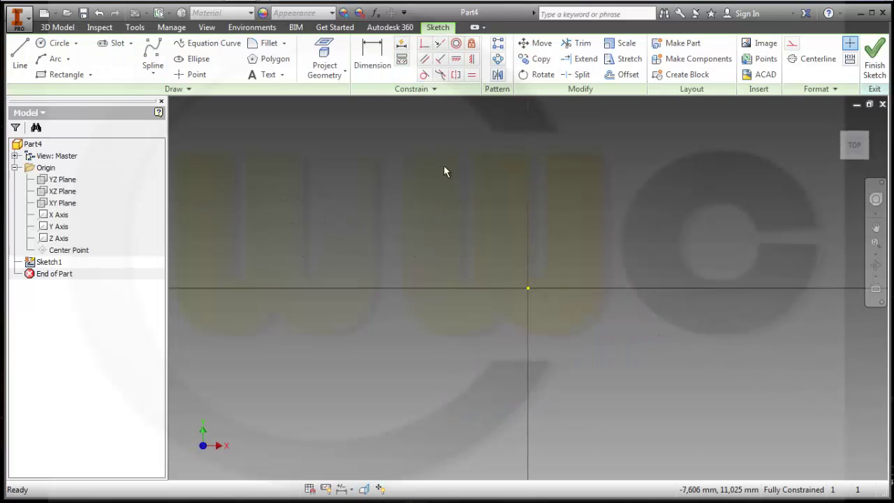
Draw the first stepped line segments of the outline, starting at the sketch origin
{"action": "left_click", "coordinate": [20, 56]}
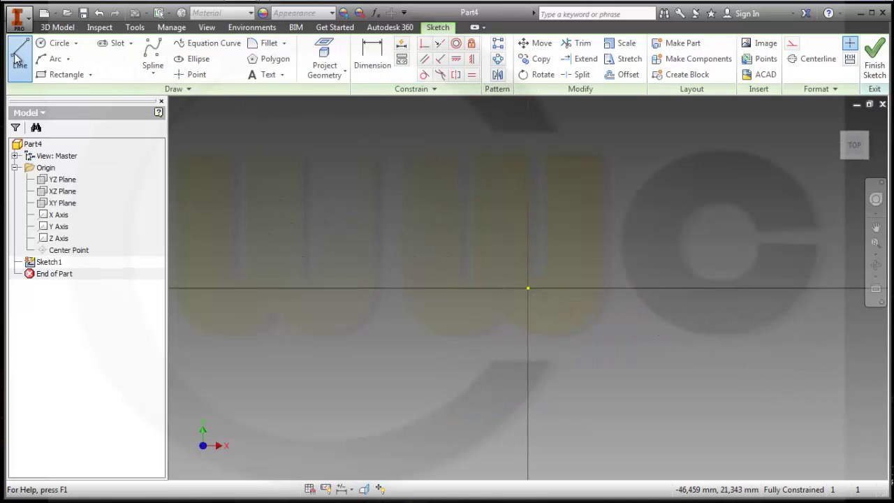
{"action": "left_click", "coordinate": [528, 287]}
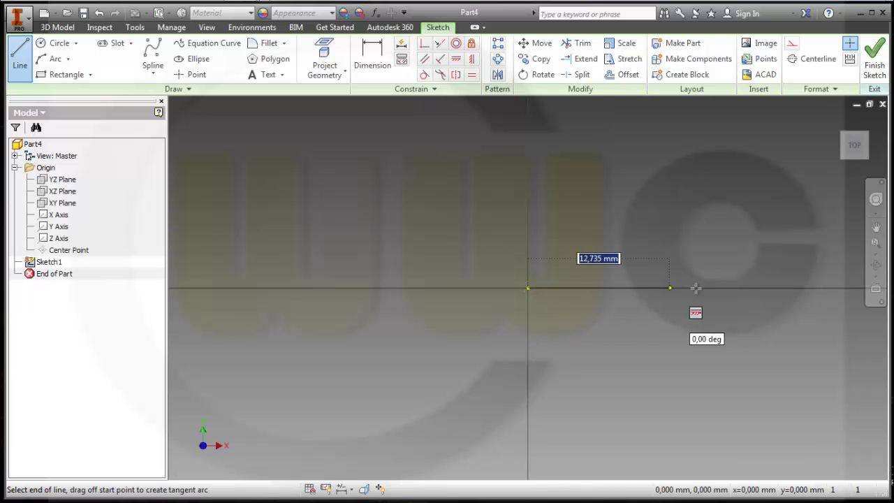
{"action": "left_click", "coordinate": [743, 242]}
{"action": "left_click", "coordinate": [605, 242]}
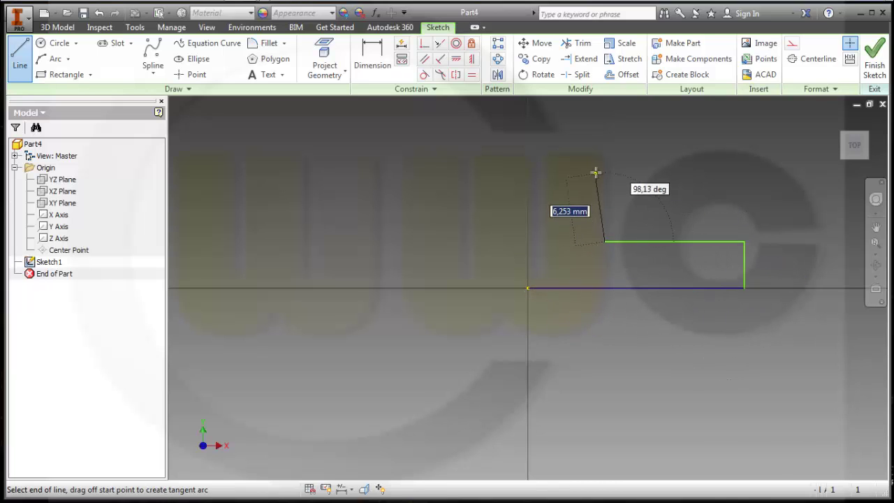
{"action": "left_click", "coordinate": [603, 166]}
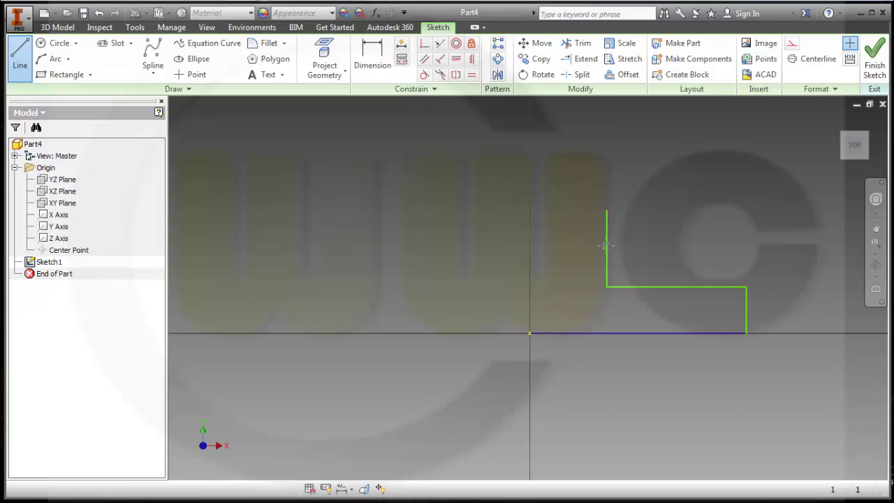
{"action": "middle_click_drag", "start_coordinate": [605, 246], "coordinate": [588, 402]}
Add the V-notch sides and top edge, closing the outline back at the origin
{"action": "left_click", "coordinate": [623, 265]}
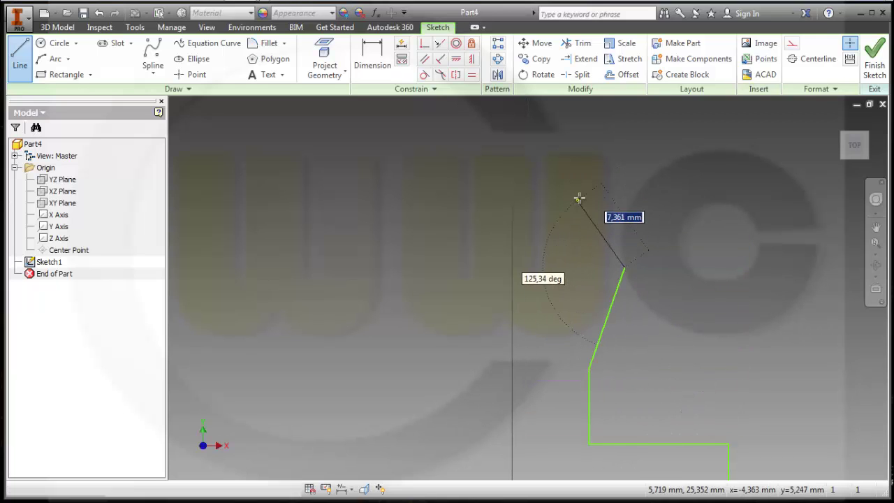
{"action": "left_click", "coordinate": [587, 204]}
{"action": "left_click", "coordinate": [589, 129]}
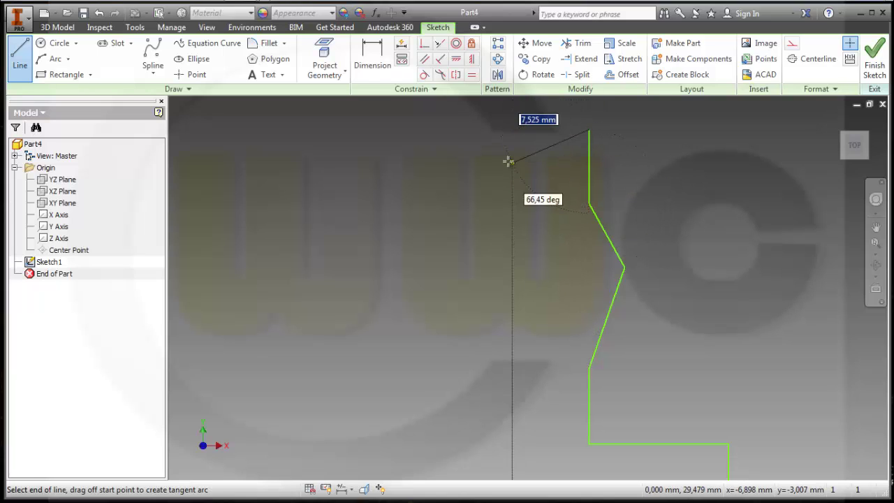
{"action": "scroll", "coordinate": [520, 154], "scroll_direction": "down", "scroll_amount": 2}
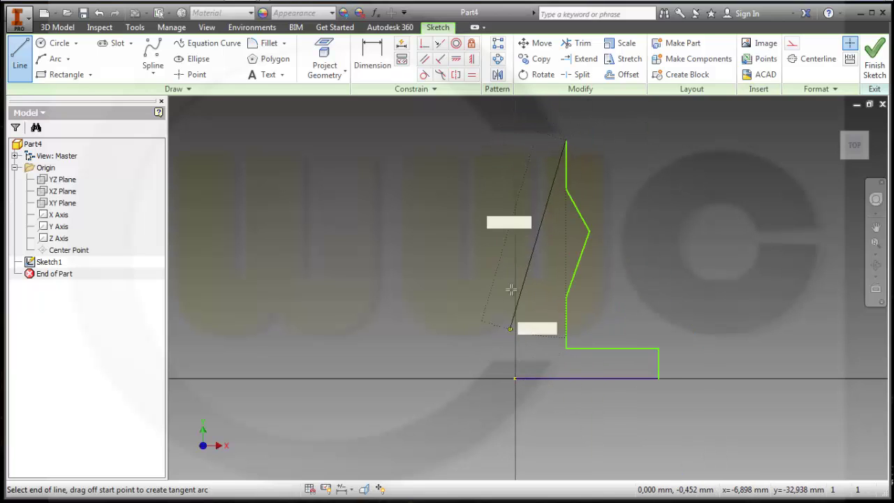
{"action": "left_click", "coordinate": [515, 140]}
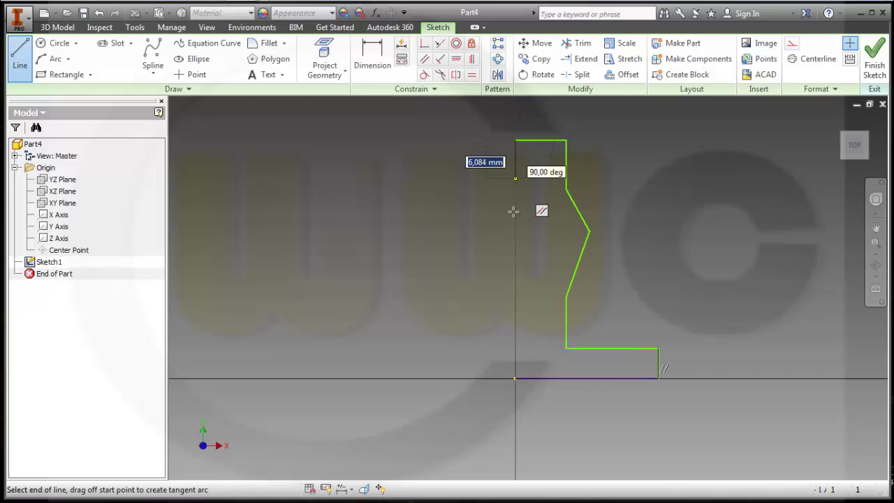
{"action": "left_click", "coordinate": [515, 377]}
{"action": "right_click", "coordinate": [462, 312]}
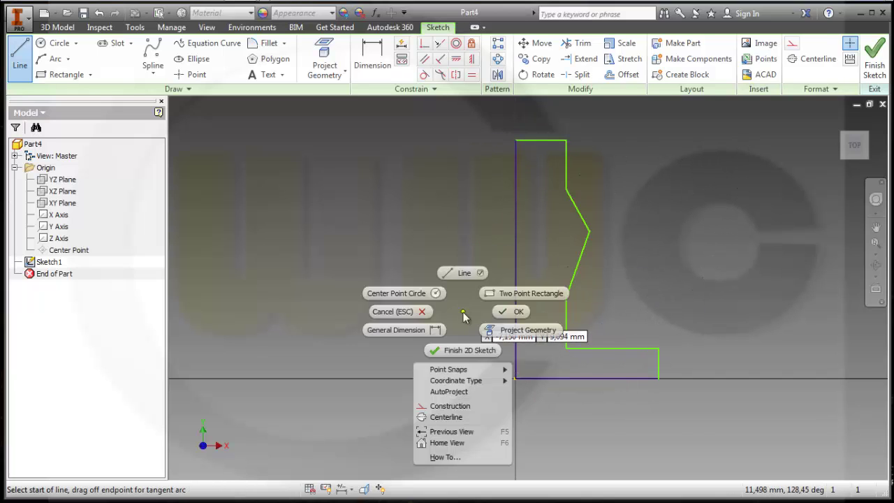
Convert the outline's left vertical edge into a centreline
{"action": "left_click", "coordinate": [519, 312]}
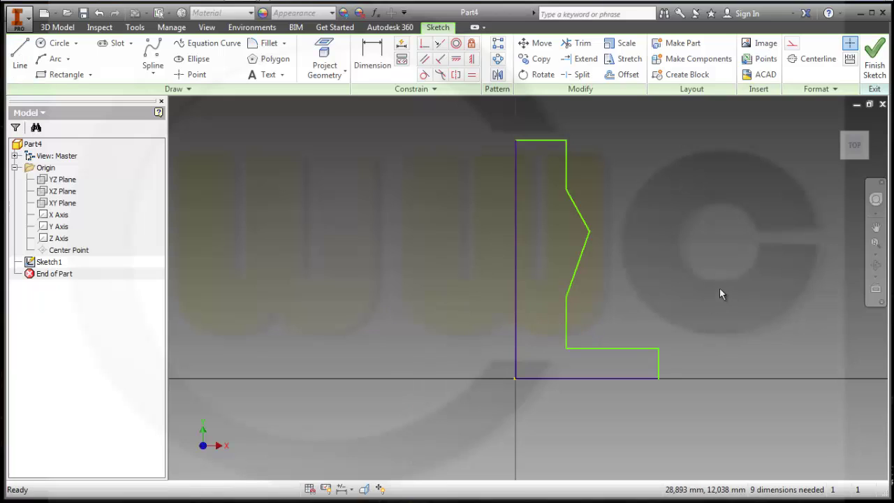
{"action": "left_click", "coordinate": [518, 239]}
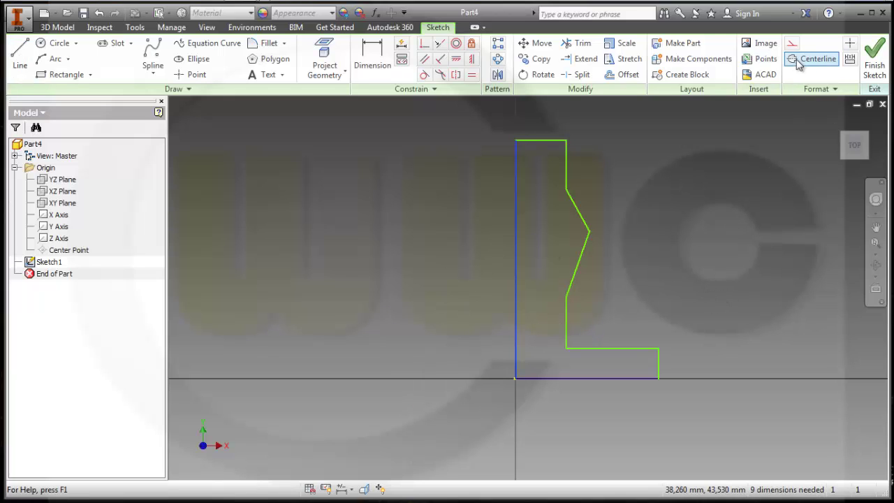
{"action": "left_click", "coordinate": [813, 58]}
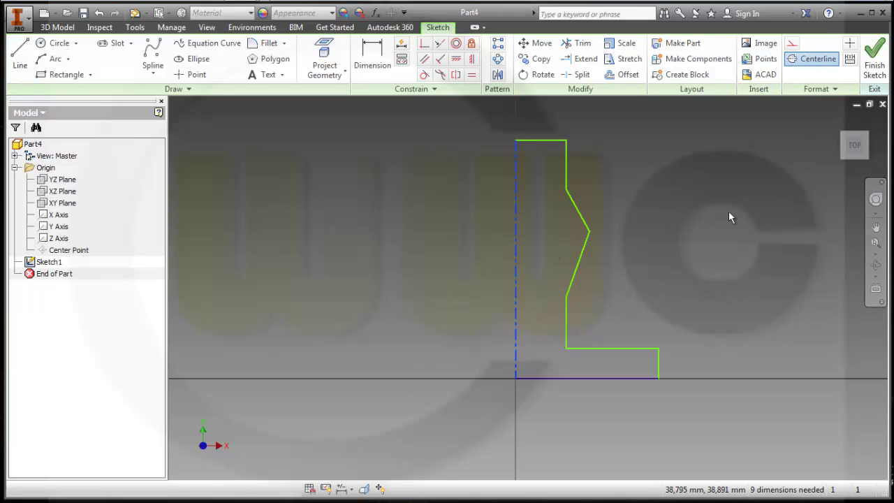
Dimension the top section's diameter about the centreline as 50
{"action": "left_click", "coordinate": [373, 59]}
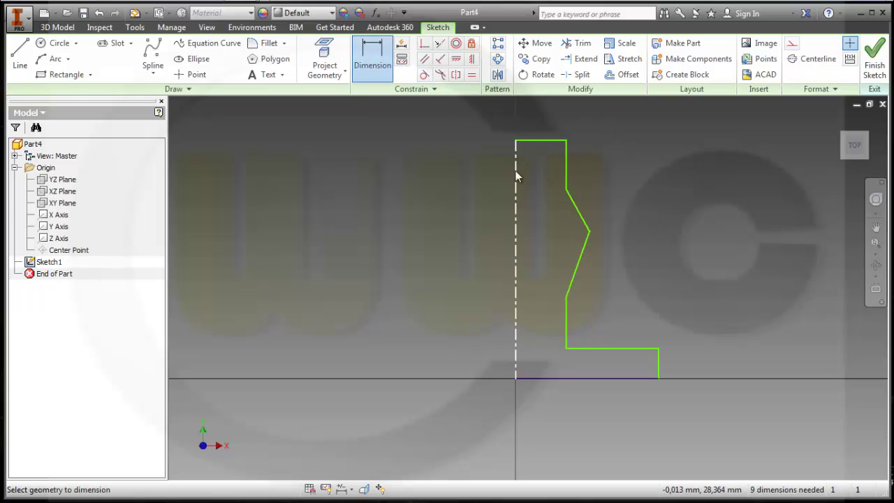
{"action": "left_click", "coordinate": [516, 171]}
{"action": "left_click", "coordinate": [565, 172]}
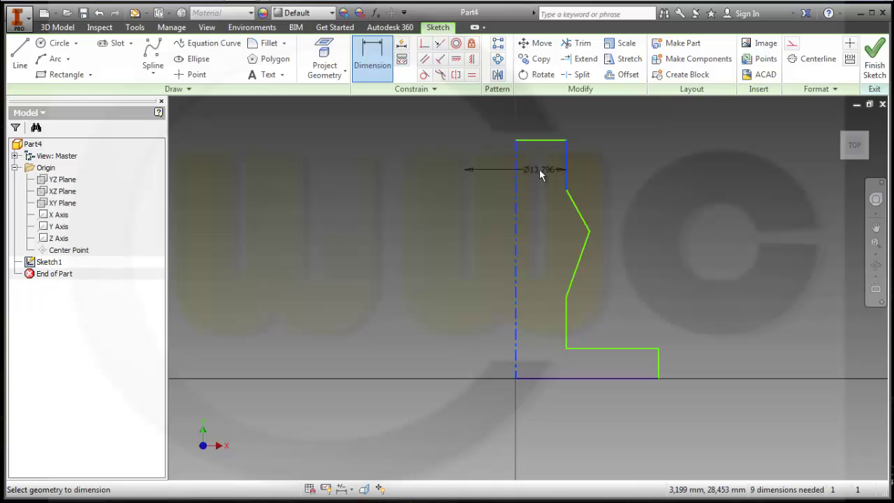
{"action": "left_click", "coordinate": [539, 169]}
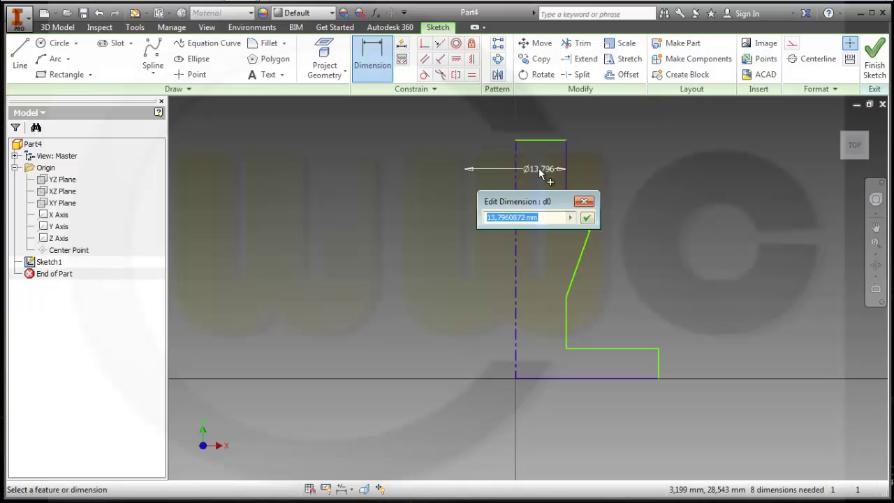
{"action": "type", "text": "50"}
{"action": "key", "text": "Return"}
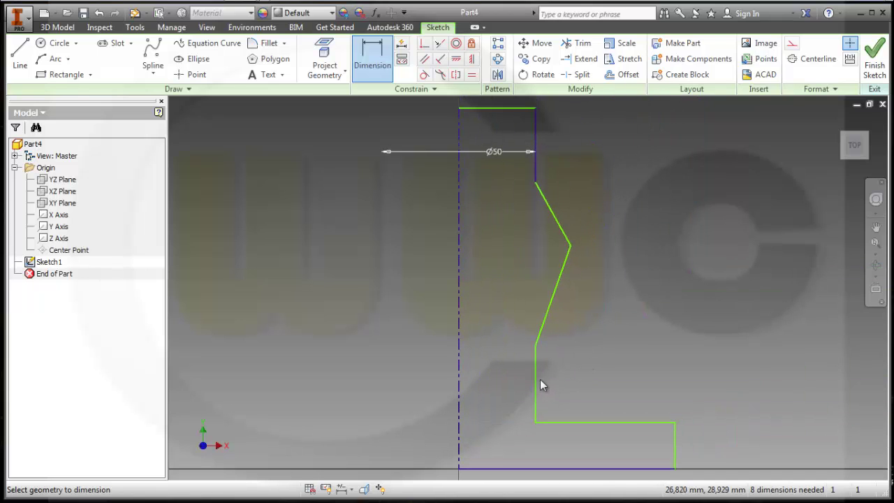
Dimension the lower section at Ø100 and change the top diameter to 100
{"action": "left_click", "coordinate": [535, 380]}
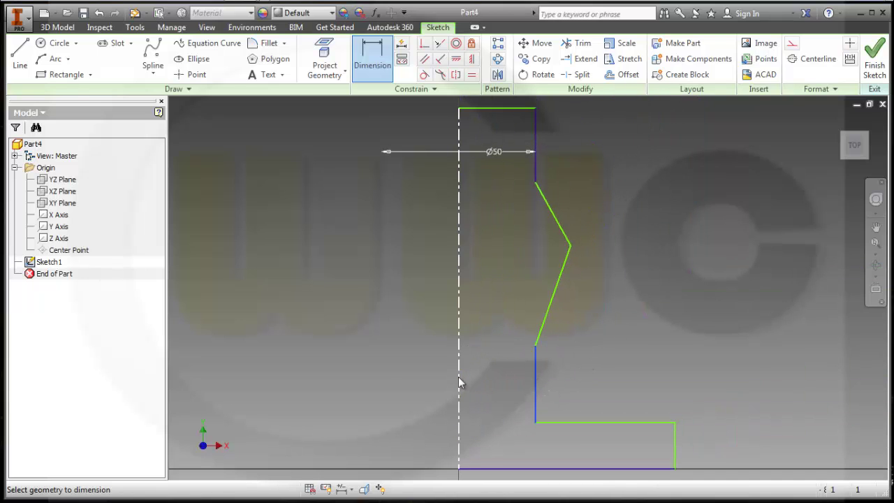
{"action": "left_click", "coordinate": [464, 383]}
{"action": "left_click", "coordinate": [491, 377]}
{"action": "type", "text": "100"}
{"action": "key", "text": "Return"}
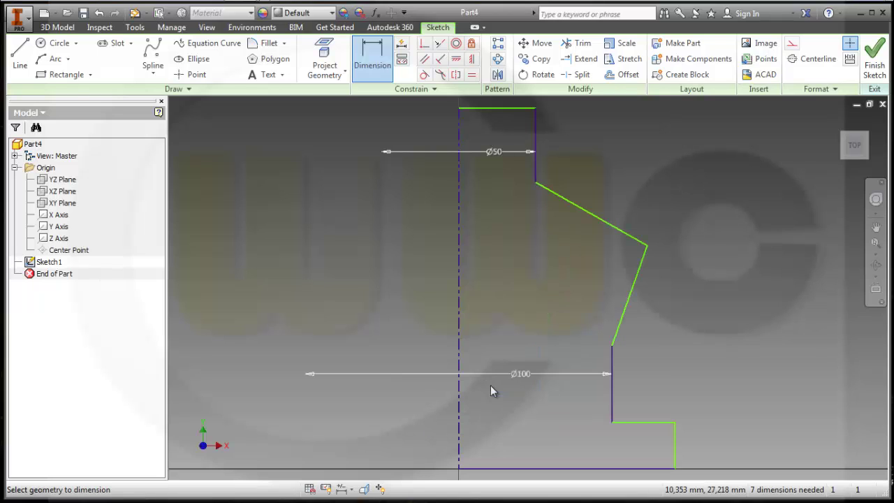
{"action": "left_click", "coordinate": [494, 153]}
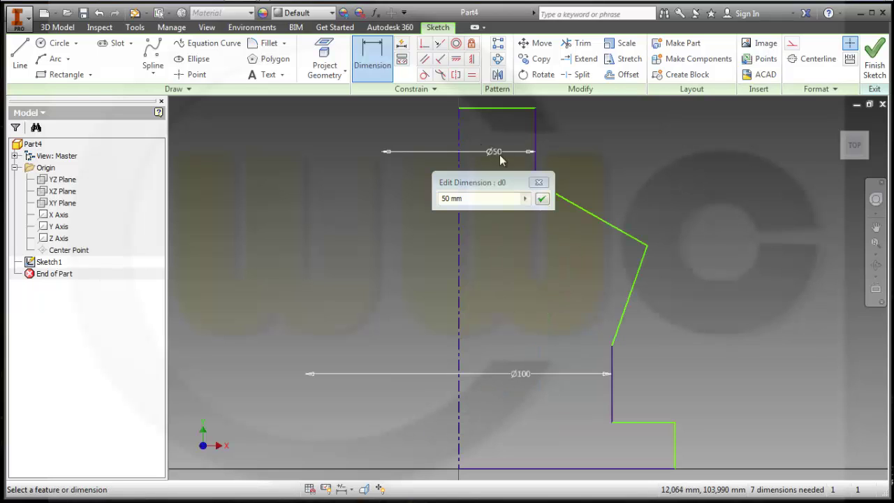
{"action": "type", "text": "100"}
{"action": "key", "text": "Return"}
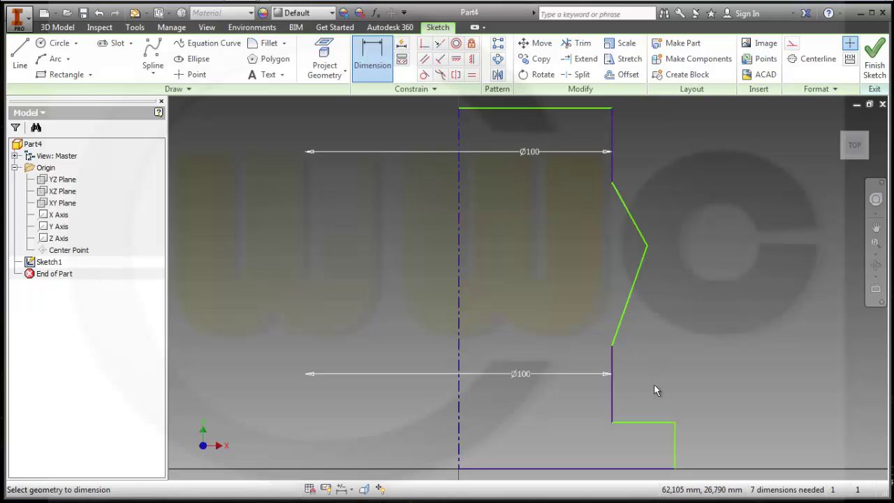
Dimension the flange's outer diameter as 200
{"action": "middle_click_drag", "start_coordinate": [659, 383], "coordinate": [655, 292]}
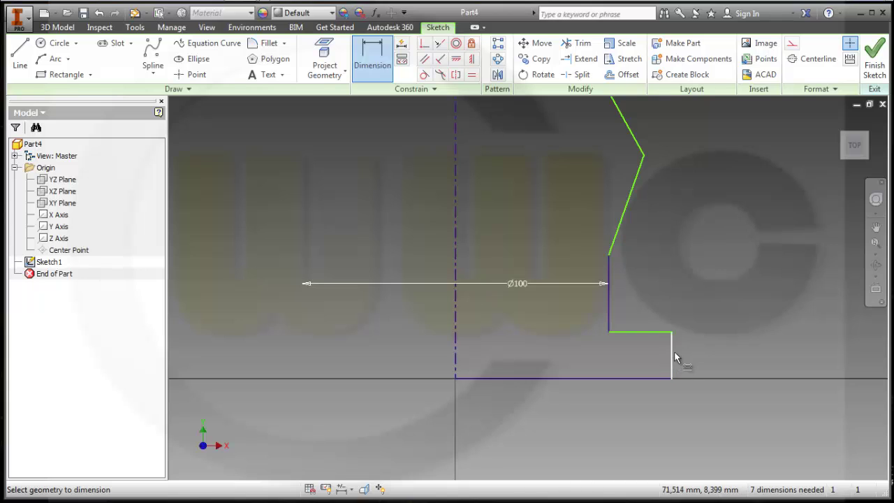
{"action": "left_click", "coordinate": [672, 351]}
{"action": "left_click", "coordinate": [456, 369]}
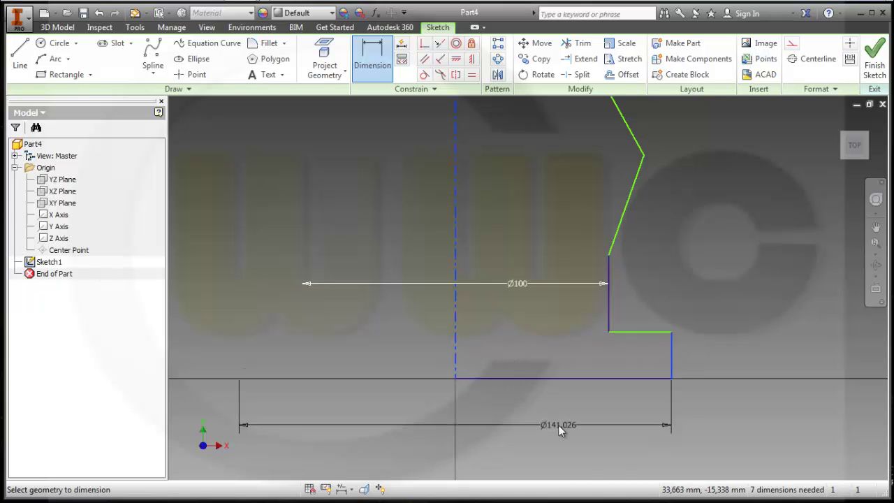
{"action": "left_click", "coordinate": [557, 424]}
{"action": "type", "text": "200"}
{"action": "key", "text": "Return"}
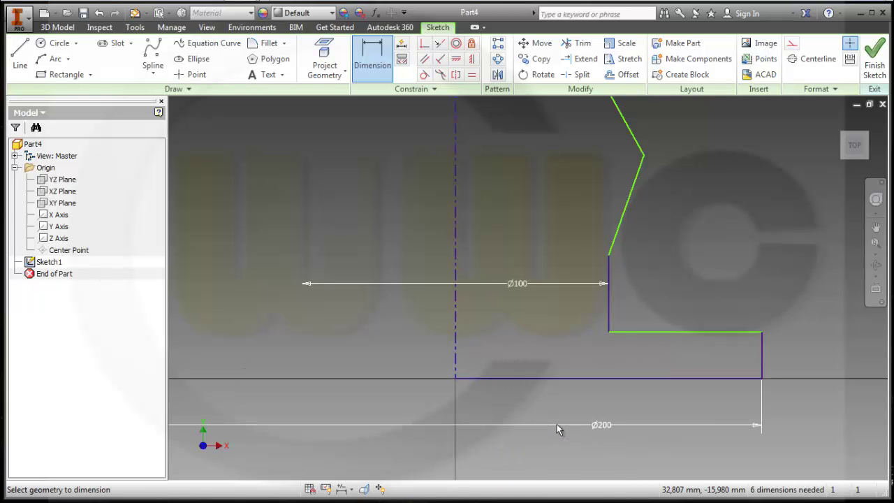
Dimension the V-notch tip diameter as 130
{"action": "left_click", "coordinate": [644, 159]}
{"action": "left_click", "coordinate": [456, 173]}
{"action": "left_click", "coordinate": [520, 168]}
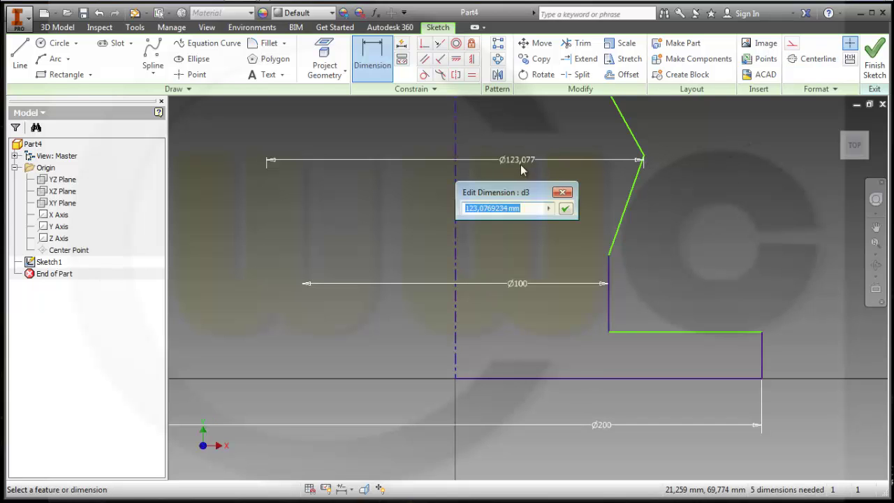
{"action": "type", "text": "130"}
{"action": "key", "text": "Return"}
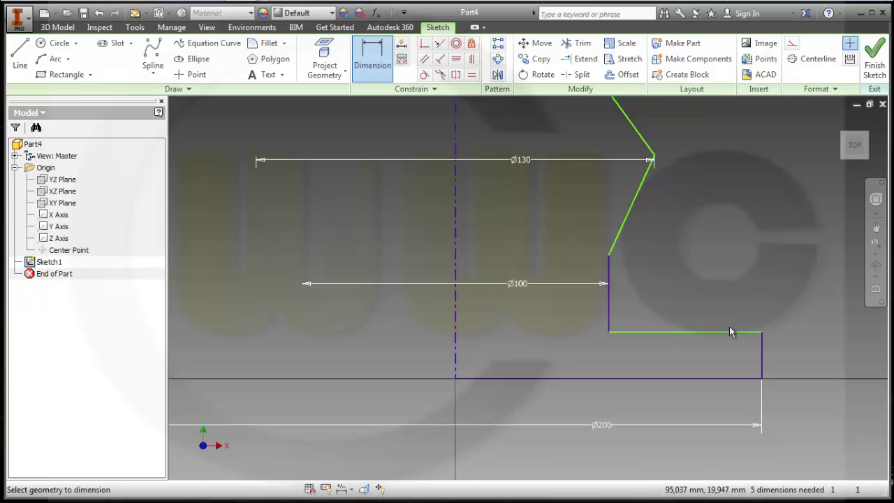
{"action": "key", "text": "Home"}
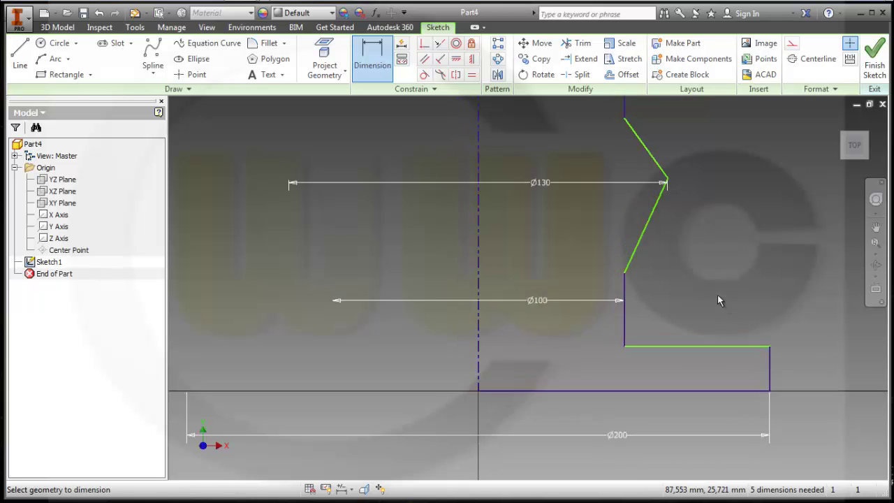
Set the profile's overall height to 310
{"action": "left_click", "coordinate": [596, 112]}
{"action": "left_click", "coordinate": [608, 418]}
{"action": "left_click", "coordinate": [301, 297]}
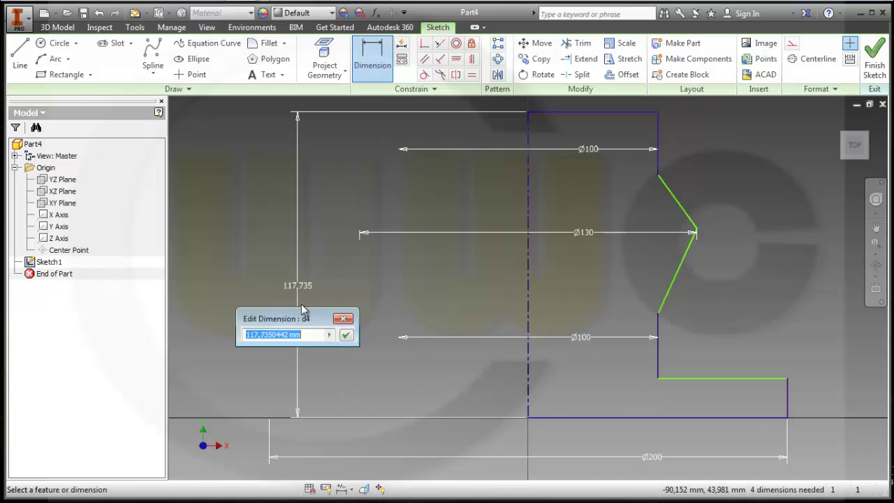
{"action": "type", "text": "310"}
{"action": "key", "text": "Return"}
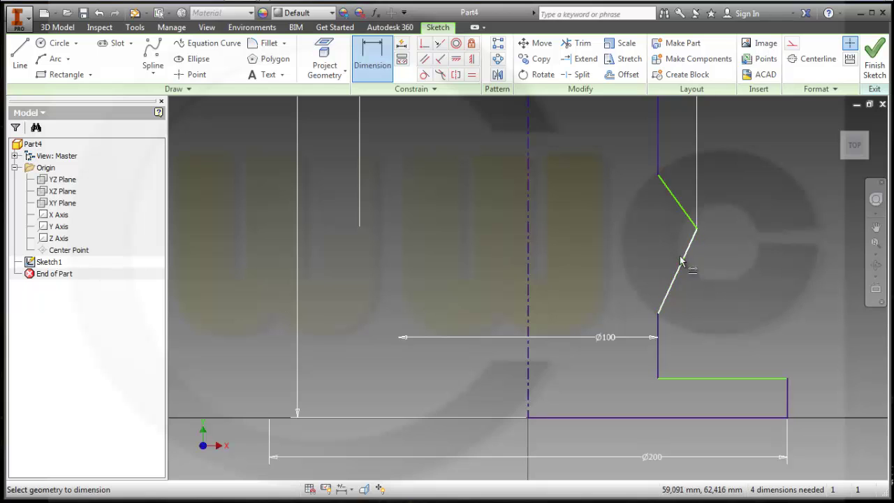
{"action": "key", "text": "Home"}
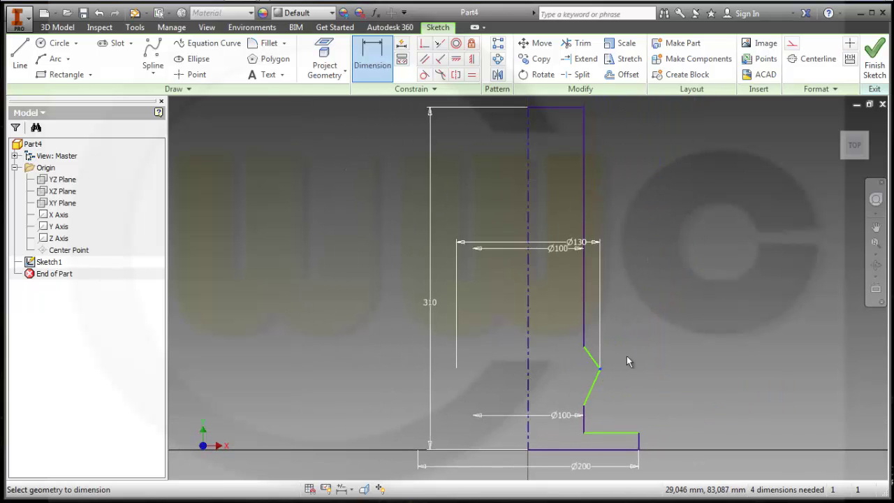
Dimension the chamfer height as 50 and its distance from the top as 50
{"action": "left_click", "coordinate": [584, 346]}
{"action": "left_click", "coordinate": [669, 350]}
{"action": "type", "text": "50"}
{"action": "key", "text": "Return"}
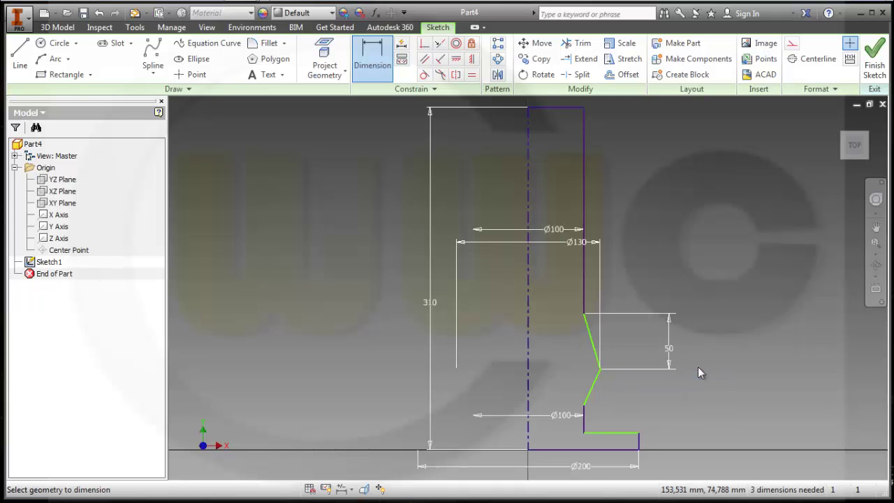
{"action": "left_click", "coordinate": [553, 108]}
{"action": "left_click", "coordinate": [584, 317]}
{"action": "left_click", "coordinate": [708, 257]}
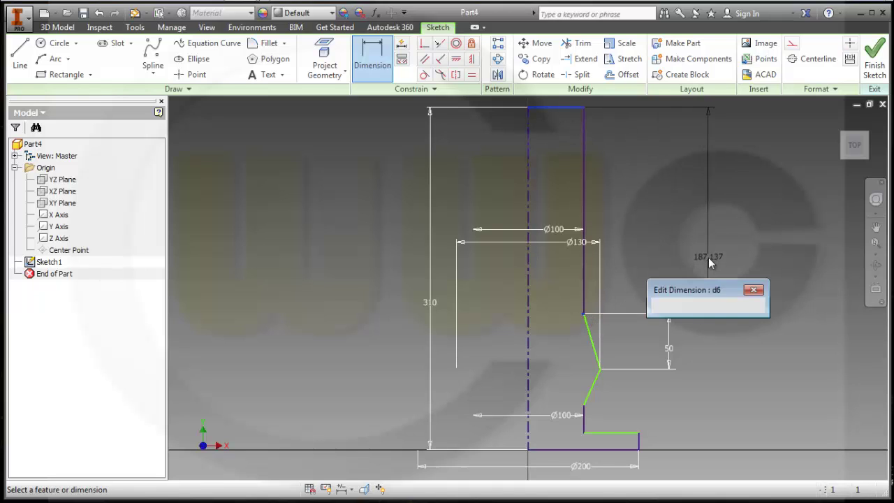
{"action": "type", "text": "50"}
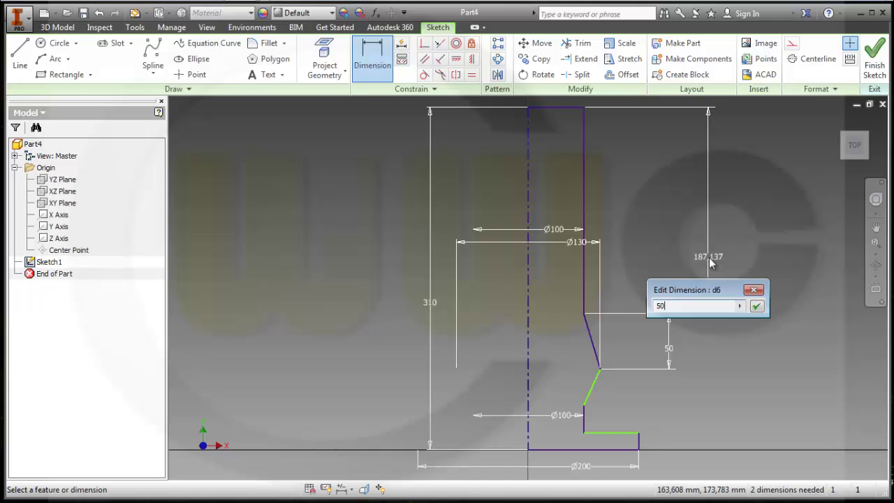
{"action": "key", "text": "Return"}
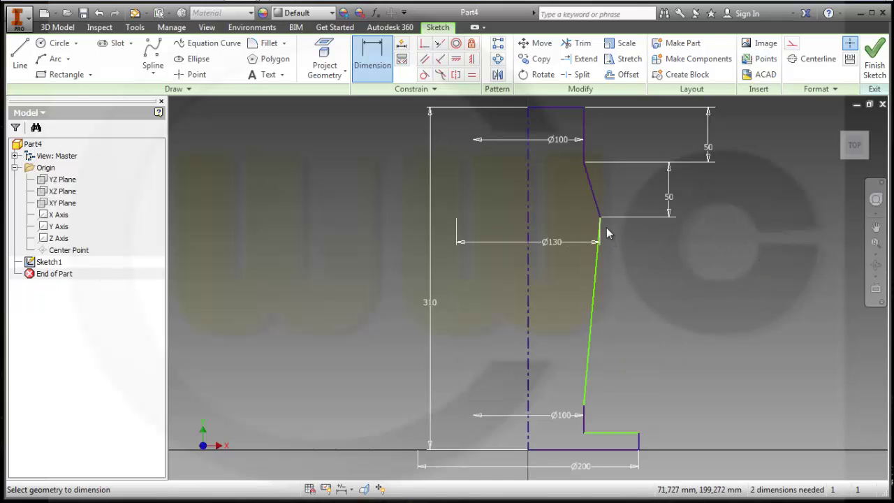
Dimension the flange thickness 20 and the step height 70, then finish the sketch
{"action": "left_click", "coordinate": [618, 433]}
{"action": "left_click", "coordinate": [632, 453]}
{"action": "left_click", "coordinate": [712, 441]}
{"action": "type", "text": "20"}
{"action": "key", "text": "Return"}
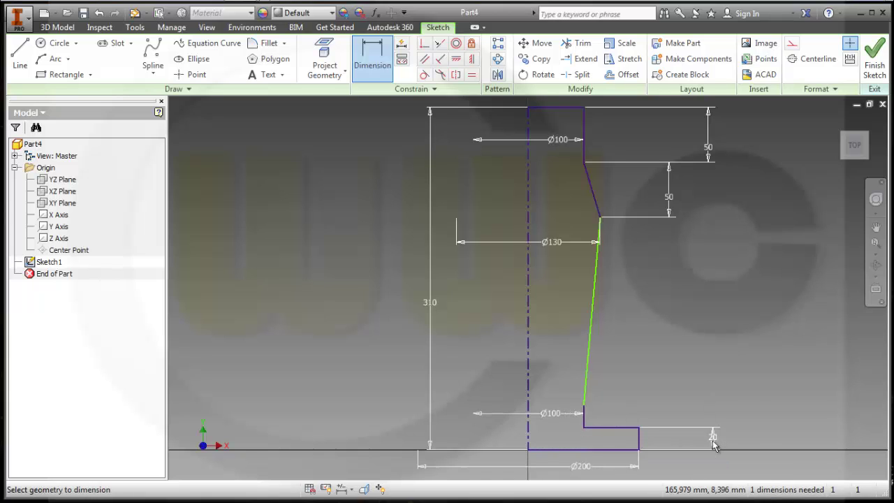
{"action": "left_click", "coordinate": [585, 406]}
{"action": "left_click", "coordinate": [617, 428]}
{"action": "left_click", "coordinate": [783, 422]}
{"action": "type", "text": "70"}
{"action": "key", "text": "Return"}
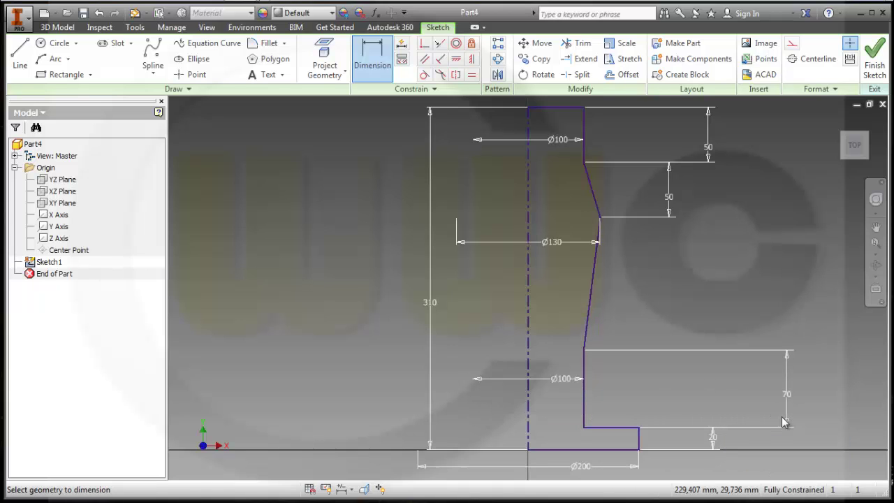
{"action": "left_click", "coordinate": [874, 59]}
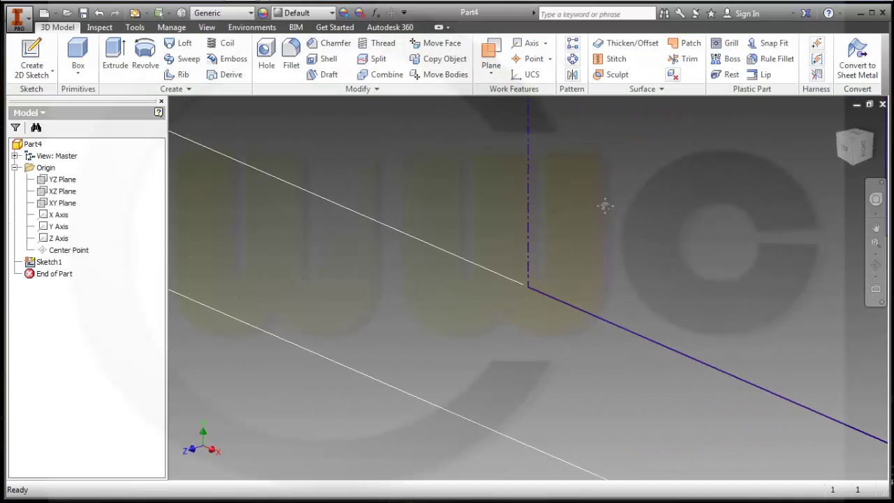
Revolve the profile a full turn about its centreline to create Revolution1
{"action": "left_click", "coordinate": [146, 56]}
{"action": "left_click", "coordinate": [282, 256]}
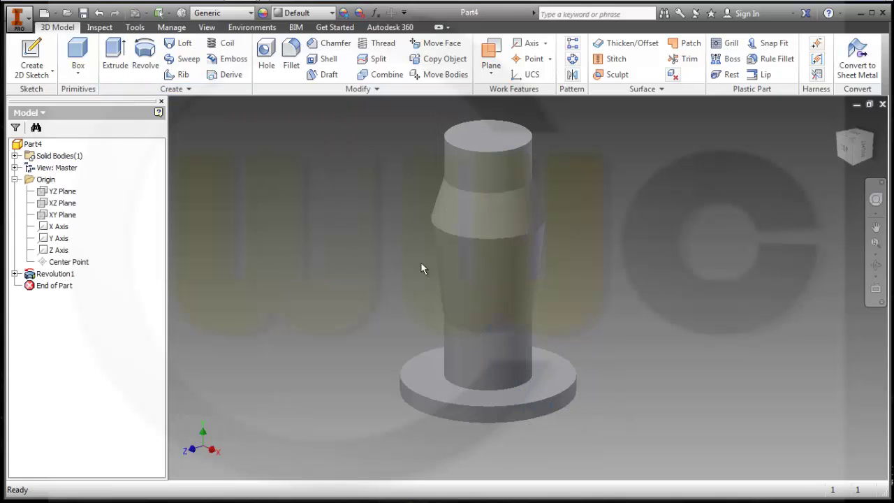
{"action": "left_click", "coordinate": [208, 30]}
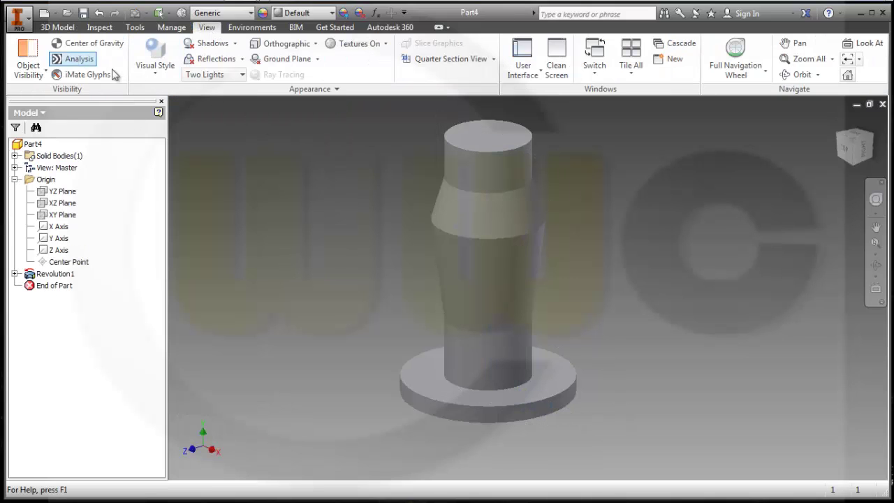
Switch the visual style to Shaded with Edges and recentre the model
{"action": "left_click", "coordinate": [165, 77]}
{"action": "left_click", "coordinate": [190, 148]}
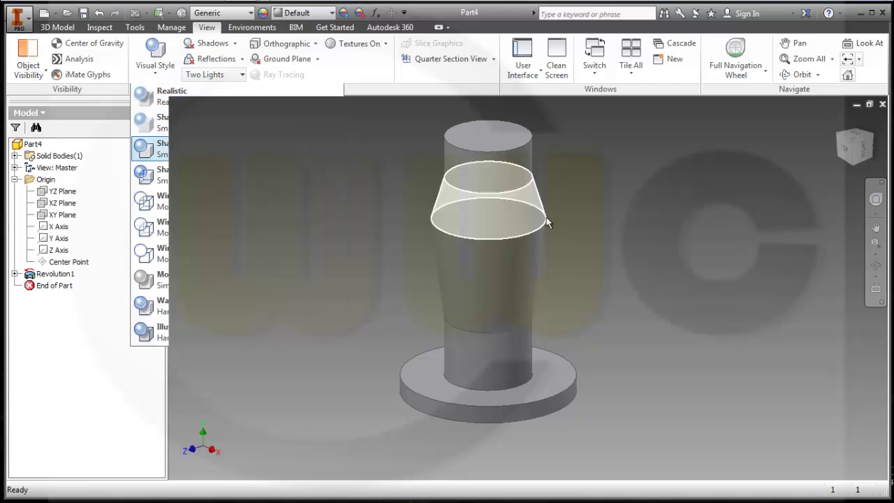
{"action": "key", "text": "F2"}
{"action": "mouse_move", "coordinate": [573, 229]}
{"action": "left_mouse_down"}
{"action": "mouse_move", "coordinate": [622, 280]}
{"action": "mouse_move", "coordinate": [644, 259]}
{"action": "left_mouse_up"}
{"action": "key", "text": "Escape"}
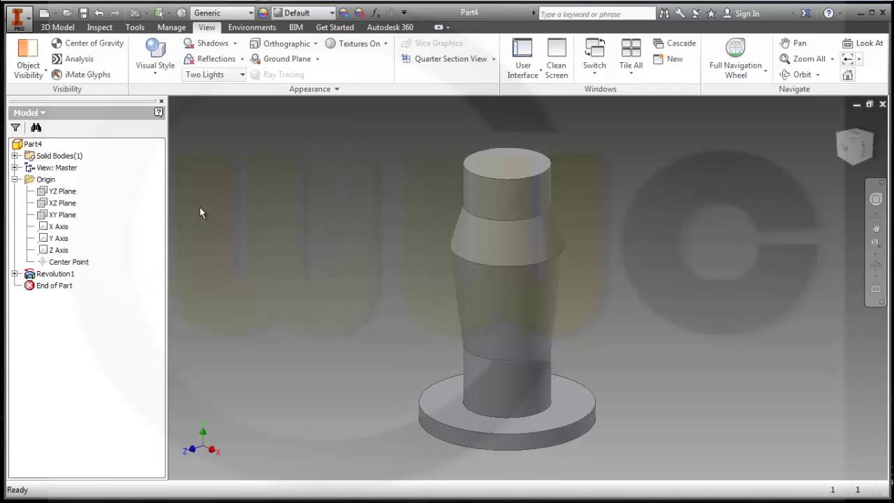
{"action": "left_click", "coordinate": [57, 28]}
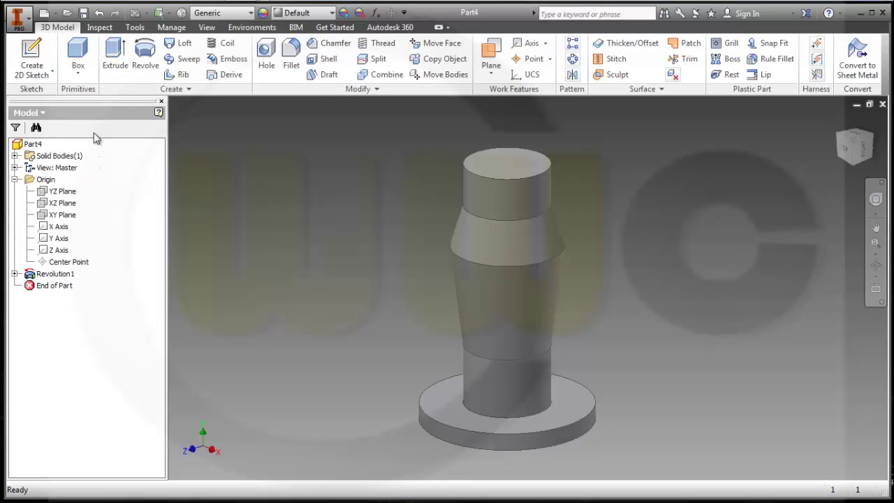
Sketch a 140 mm circle at the origin on the XZ Plane and finish Sketch2
{"action": "key", "text": "s"}
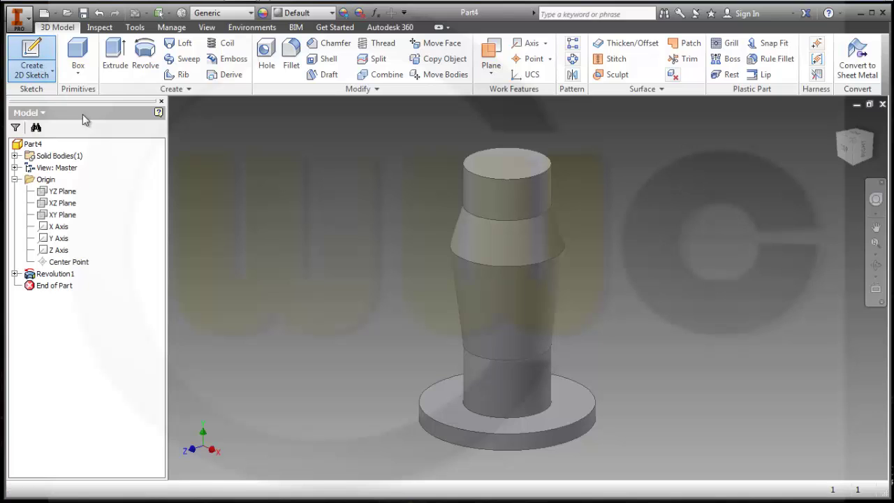
{"action": "left_click", "coordinate": [70, 206]}
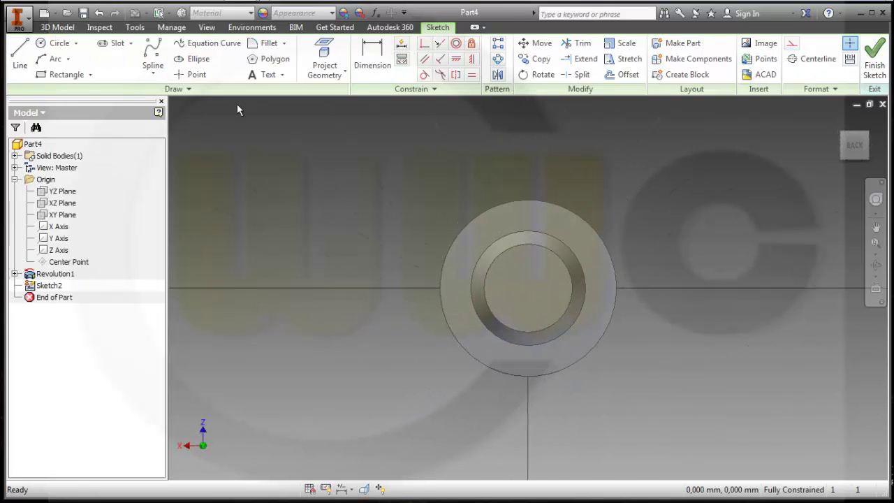
{"action": "key", "text": "c"}
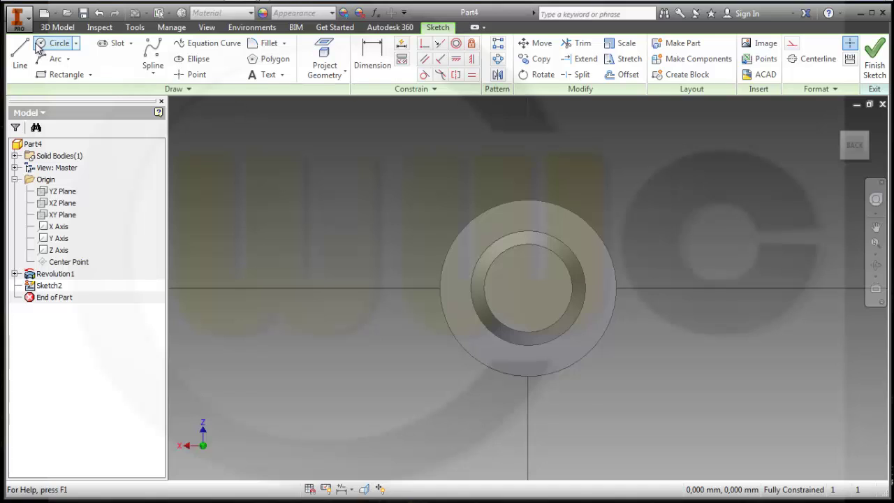
{"action": "left_click", "coordinate": [528, 289]}
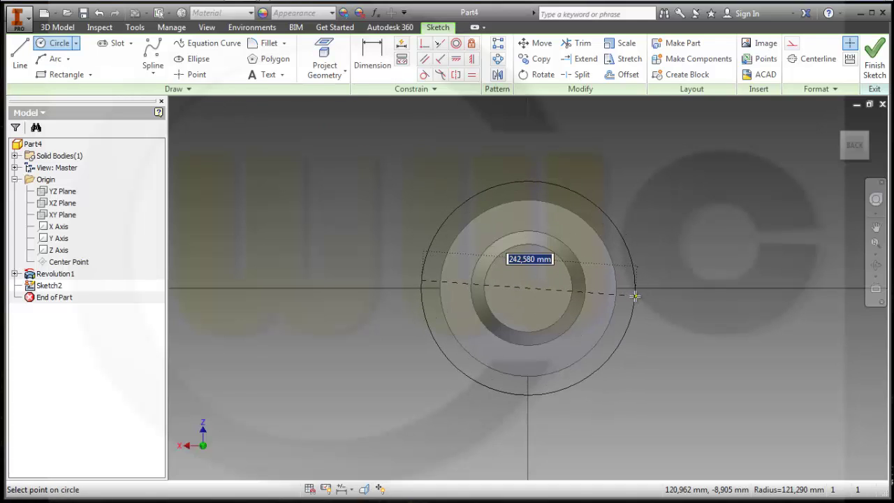
{"action": "type", "text": "140"}
{"action": "key", "text": "Return"}
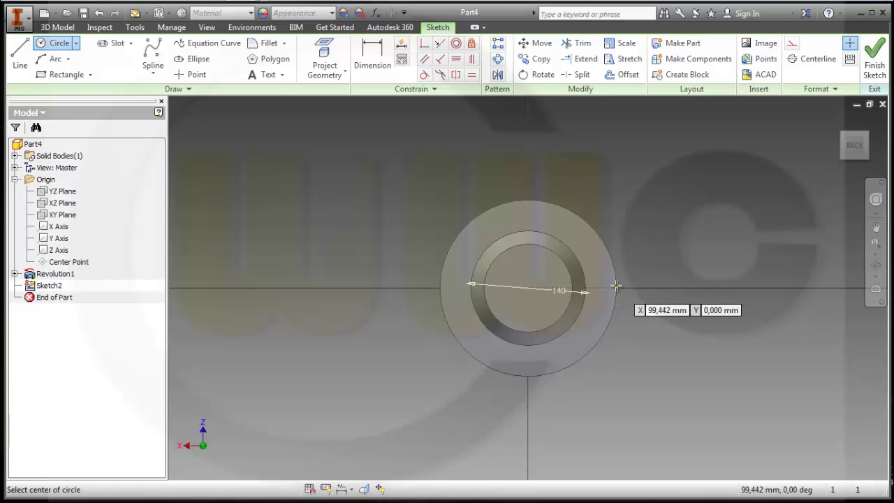
{"action": "left_click", "coordinate": [873, 59]}
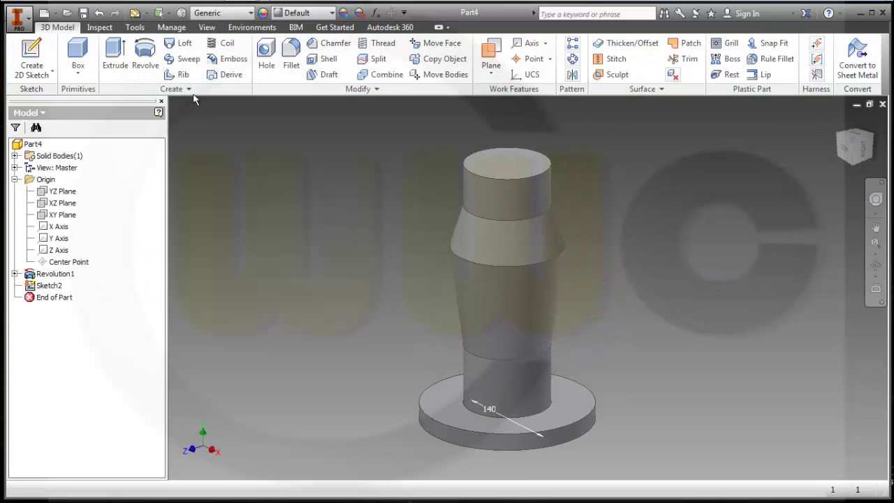
Extrude the 140 mm circle 210 mm as a new solid body, Extrusion1
{"action": "left_click", "coordinate": [115, 56]}
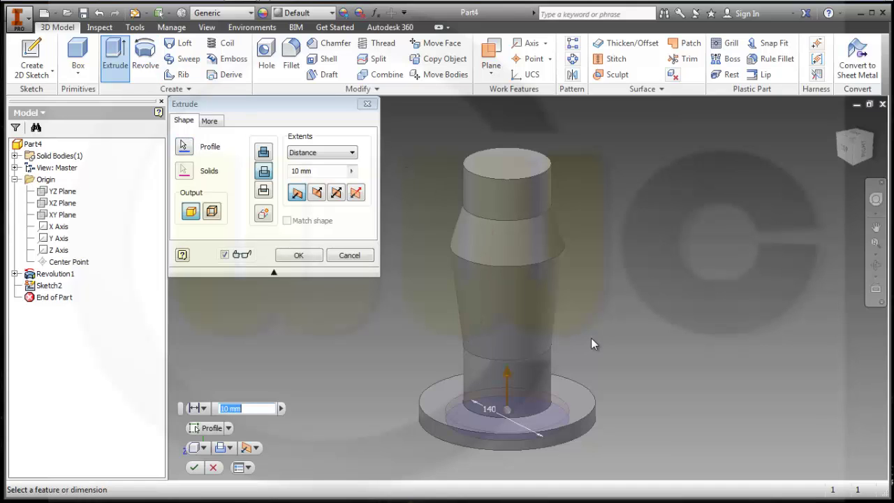
{"action": "left_click", "coordinate": [262, 171]}
{"action": "key", "text": "Return"}
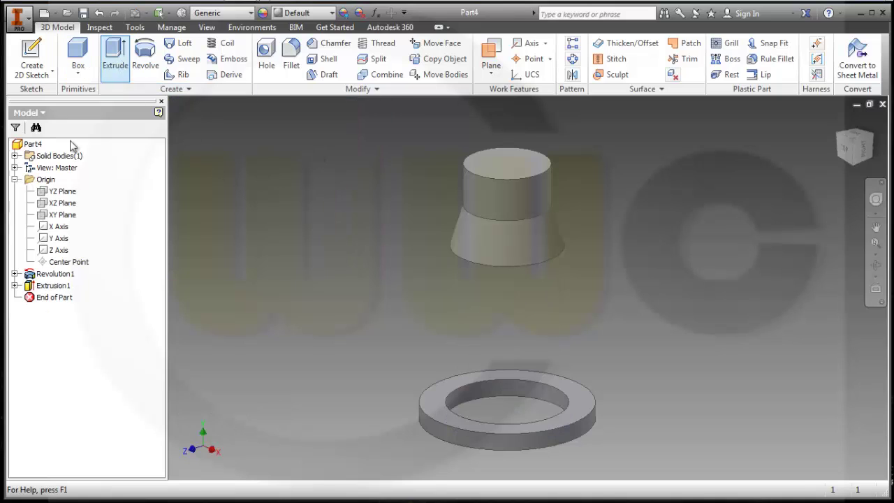
{"action": "double_click", "coordinate": [29, 287]}
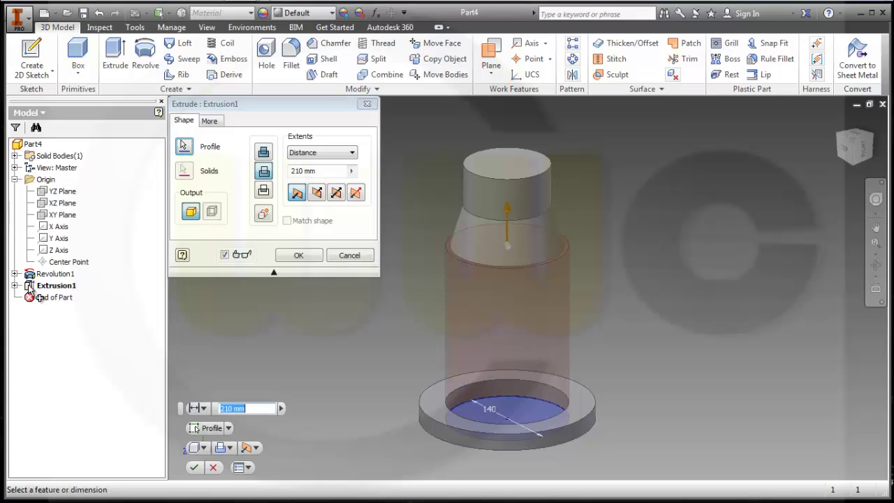
{"action": "left_click", "coordinate": [262, 216]}
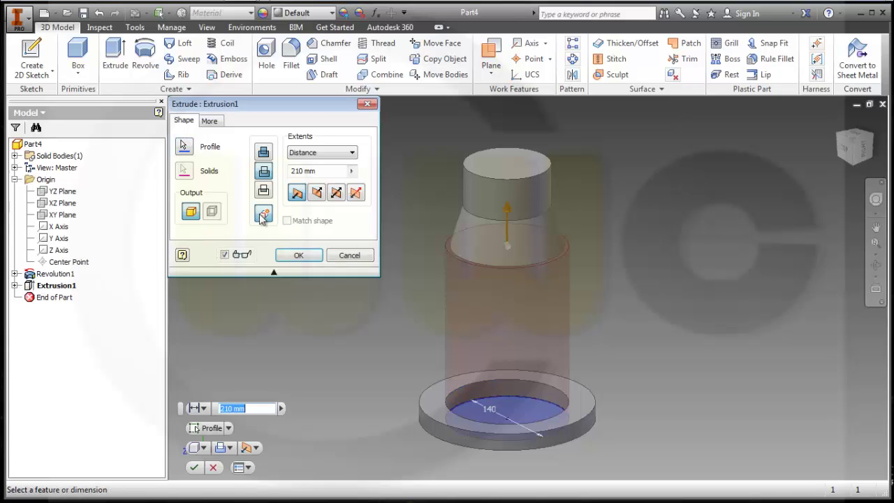
{"action": "left_click", "coordinate": [302, 255]}
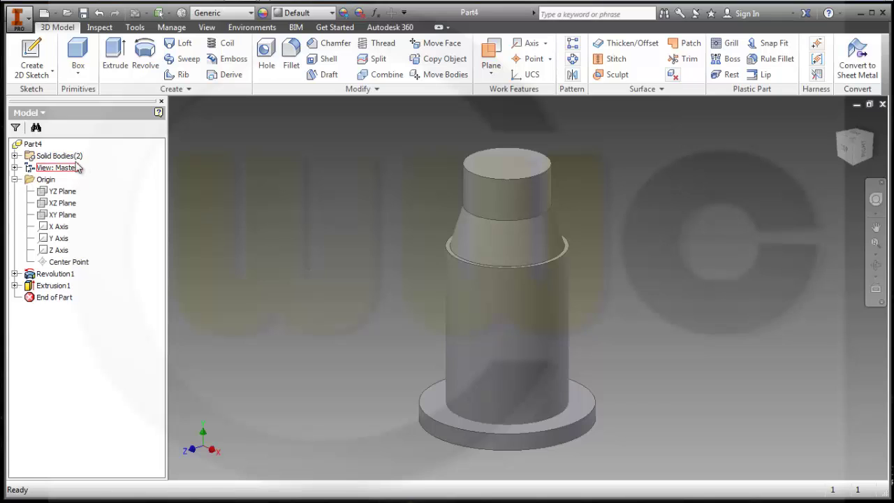
Create Work Plane1 parallel to the XY Plane and tangent to the shaft's cylindrical face
{"action": "left_click", "coordinate": [15, 156]}
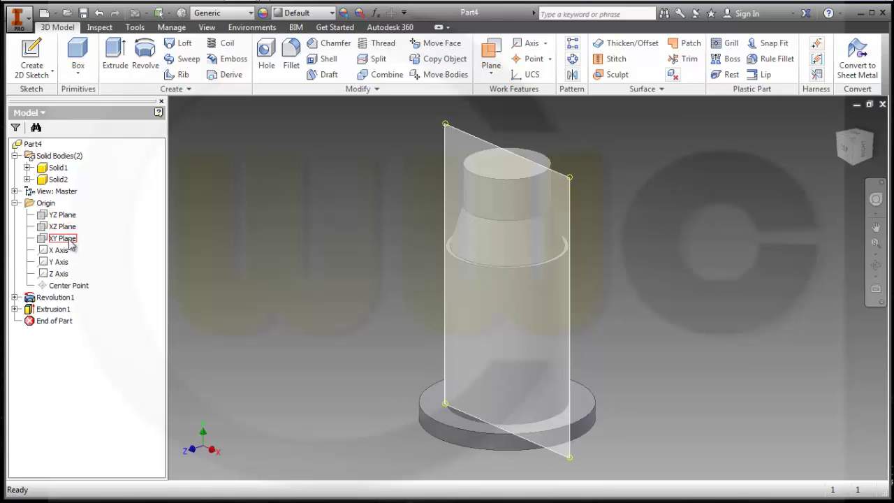
{"action": "left_click", "coordinate": [69, 240]}
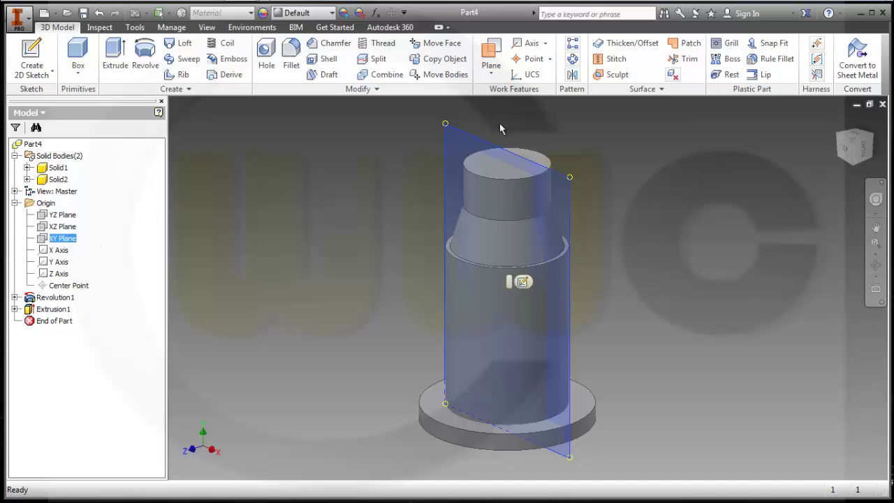
{"action": "left_click", "coordinate": [490, 51]}
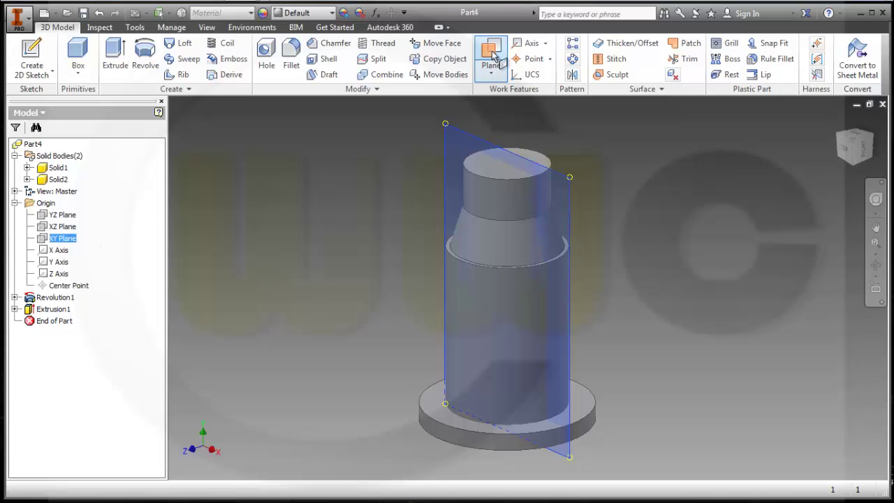
{"action": "left_click", "coordinate": [487, 322]}
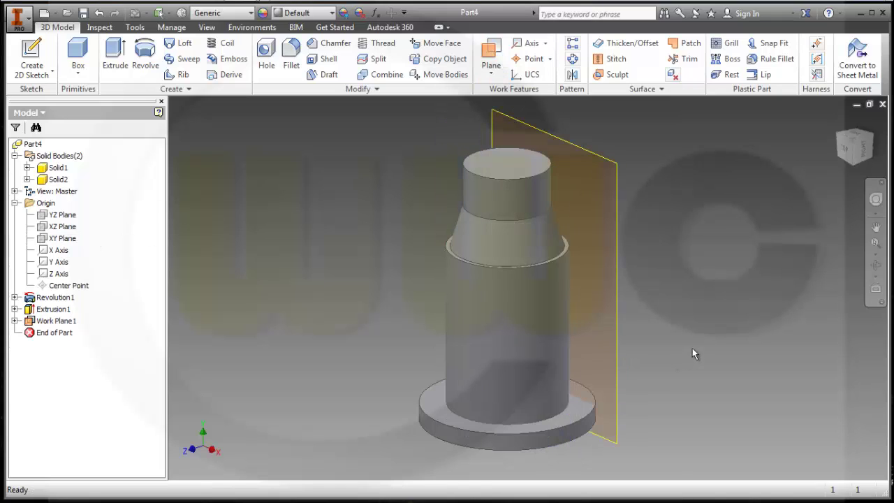
{"action": "middle_click_drag", "start_coordinate": [693, 350], "coordinate": [661, 317]}
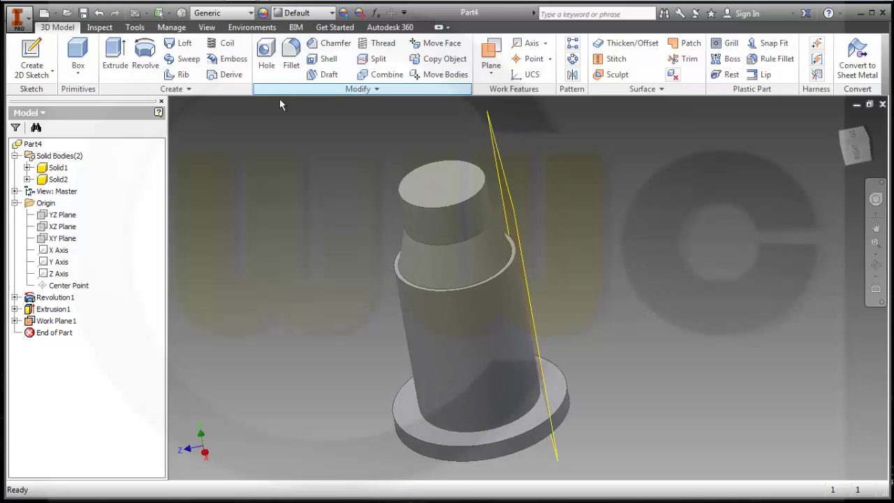
Start Sketch3 on Work Plane1 with Slice Graphics turned on
{"action": "left_click", "coordinate": [31, 59]}
{"action": "middle_click_drag", "start_coordinate": [621, 246], "coordinate": [520, 207], "text": "shift"}
{"action": "left_click", "coordinate": [531, 206]}
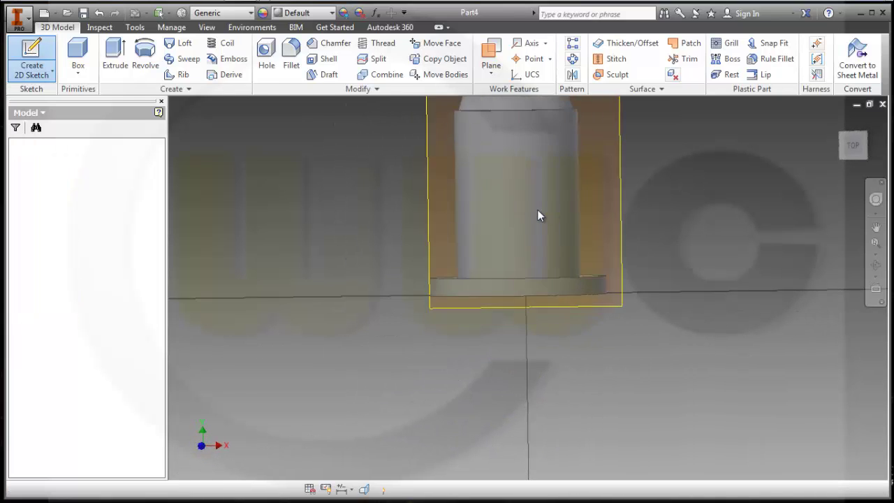
{"action": "left_click", "coordinate": [363, 488]}
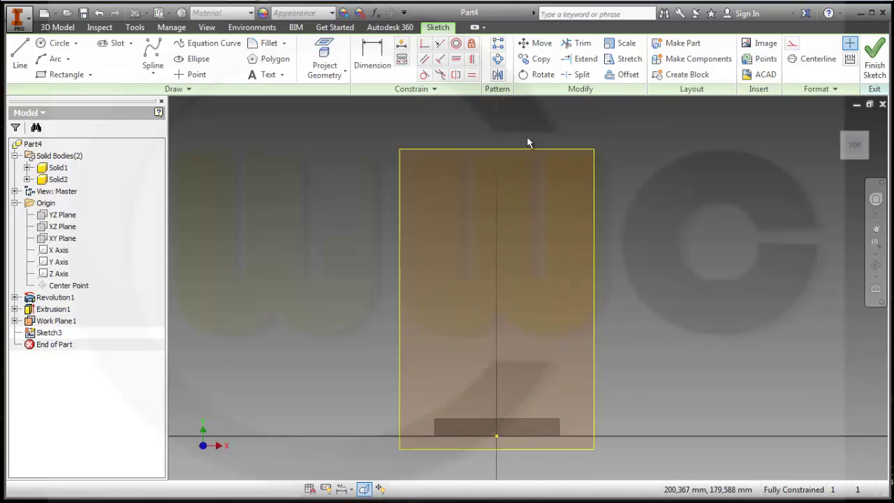
Draw concentric circles of 460 and 380 diameter
{"action": "left_click", "coordinate": [42, 46]}
{"action": "left_click", "coordinate": [560, 189]}
{"action": "left_click", "coordinate": [633, 243]}
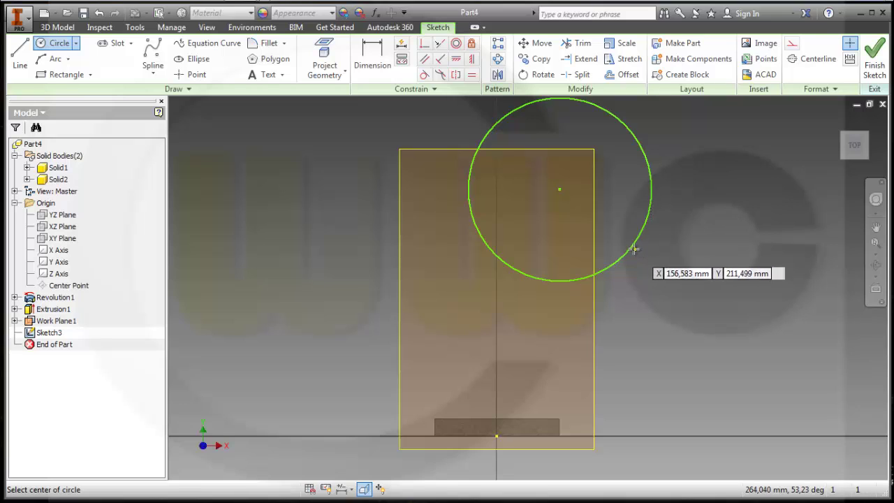
{"action": "left_click", "coordinate": [561, 189]}
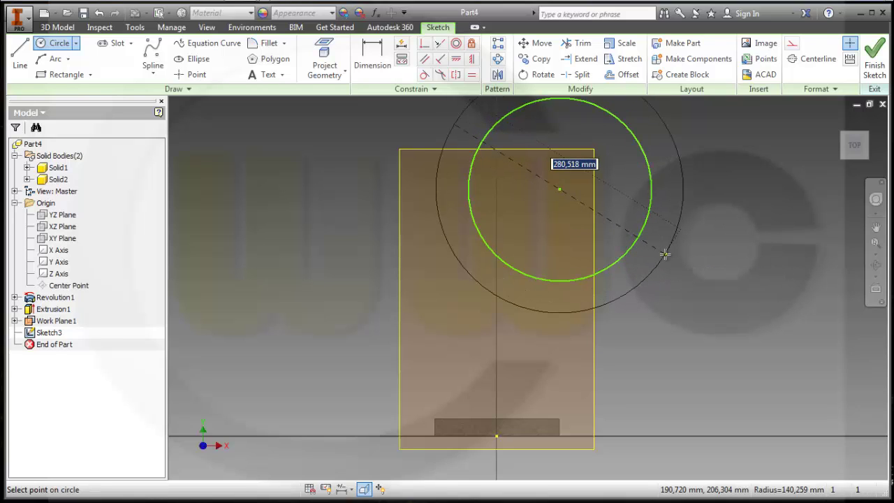
{"action": "type", "text": "46"}
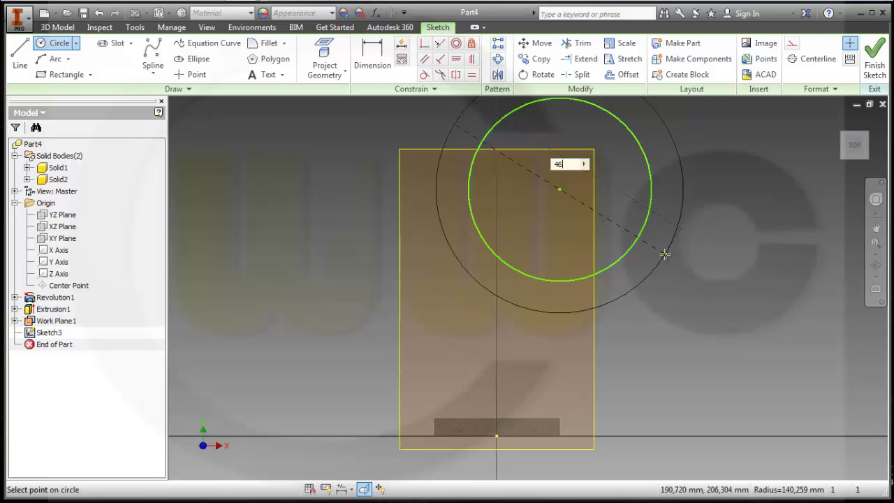
{"action": "type", "text": "0"}
{"action": "key", "text": "Return"}
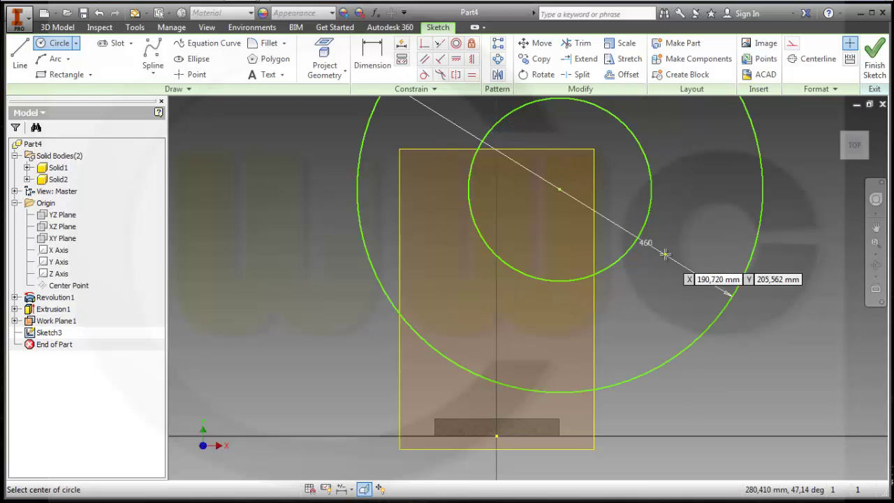
{"action": "left_click", "coordinate": [372, 60]}
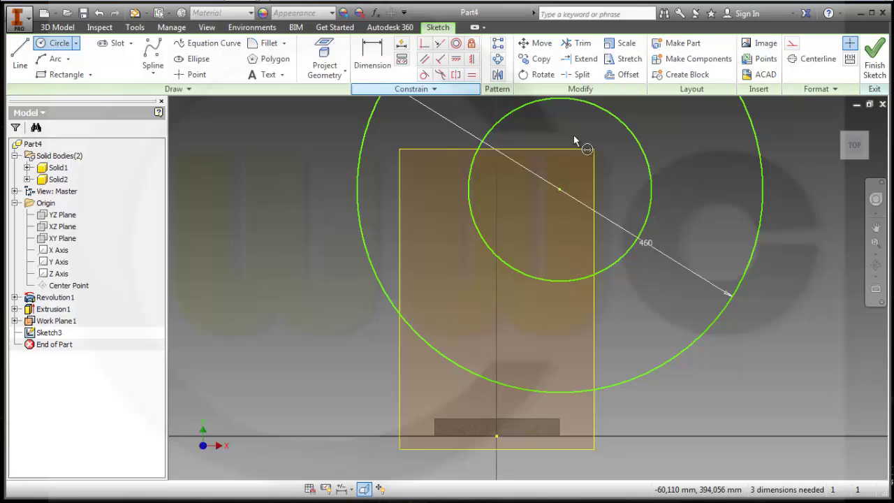
{"action": "left_click", "coordinate": [649, 203]}
{"action": "left_click", "coordinate": [698, 223]}
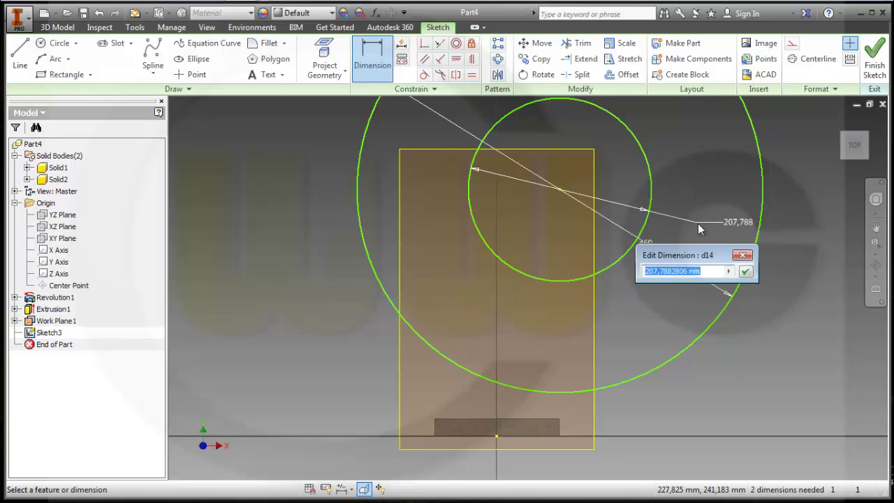
{"action": "type", "text": "380"}
{"action": "key", "text": "Return"}
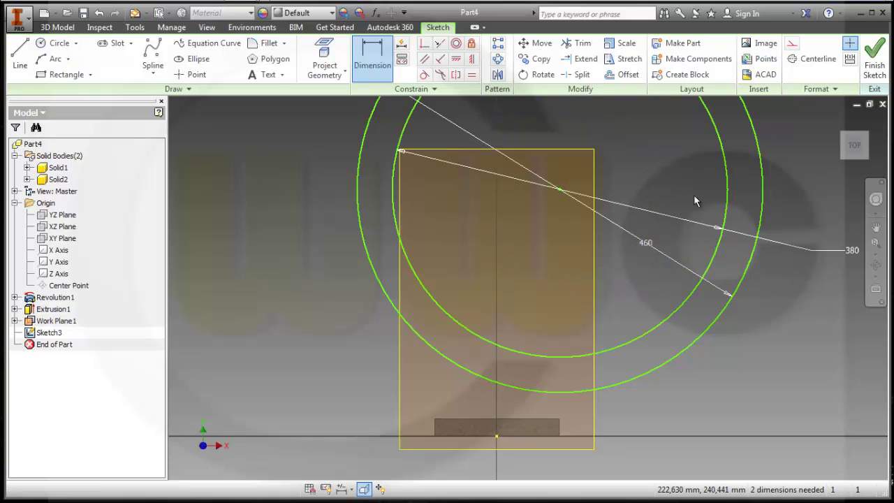
Add a separate 400-diameter circle to the right of the shaft
{"action": "scroll", "coordinate": [700, 190], "scroll_direction": "down", "scroll_amount": 3}
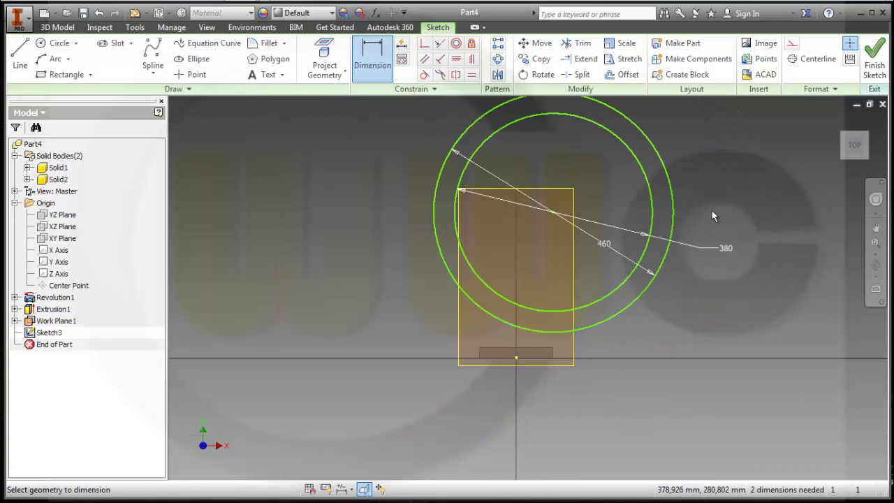
{"action": "left_click", "coordinate": [46, 44]}
{"action": "left_click", "coordinate": [727, 156]}
{"action": "type", "text": "400"}
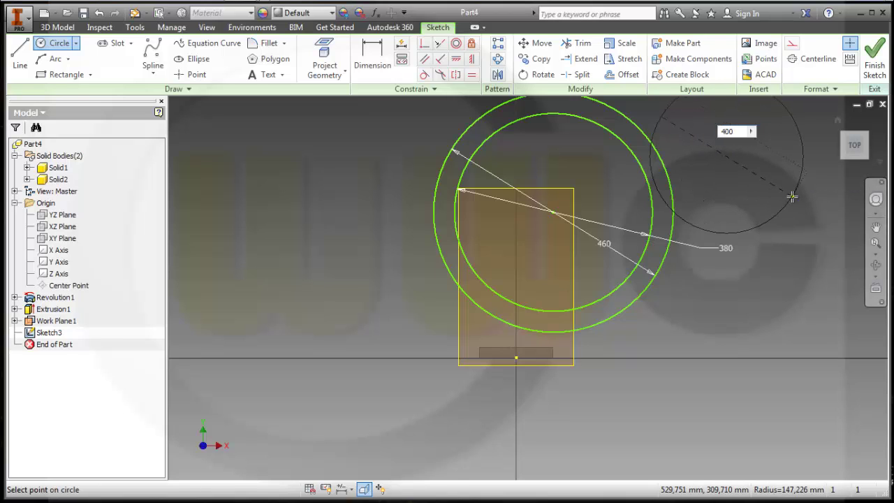
{"action": "key", "text": "Return"}
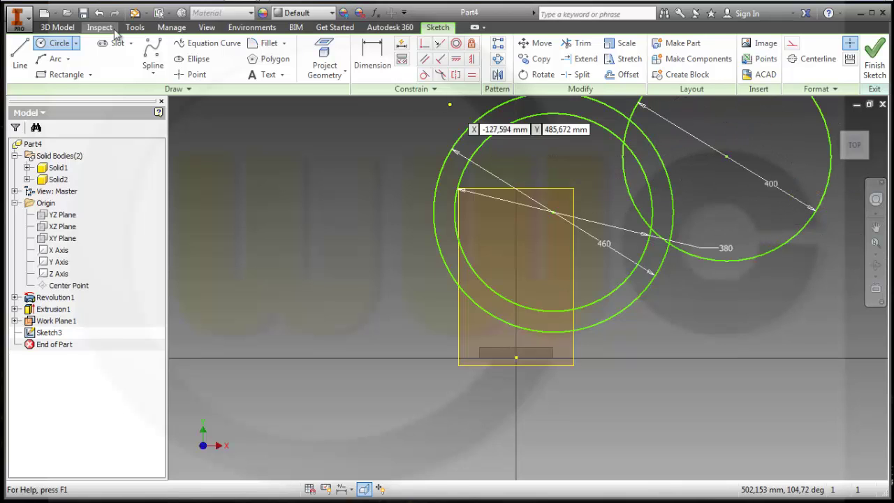
Draw a vertical line up from the base centre and a horizontal line across the circles
{"action": "left_click", "coordinate": [20, 60]}
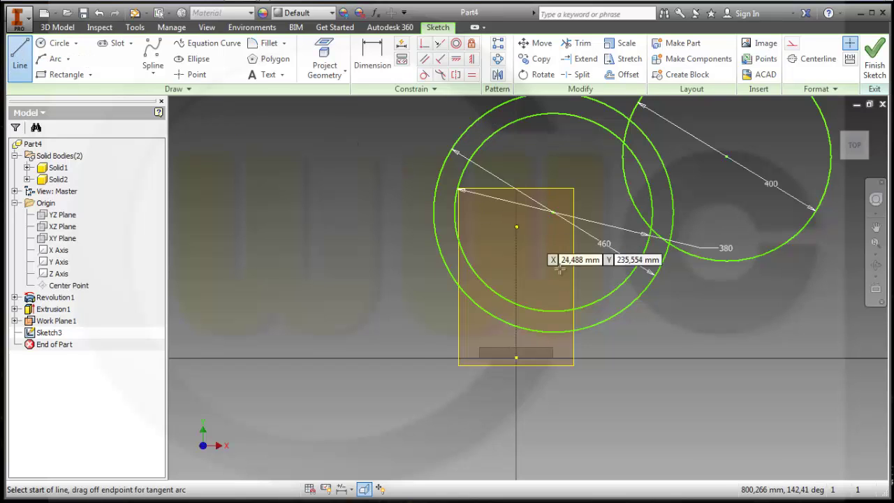
{"action": "left_click", "coordinate": [516, 358]}
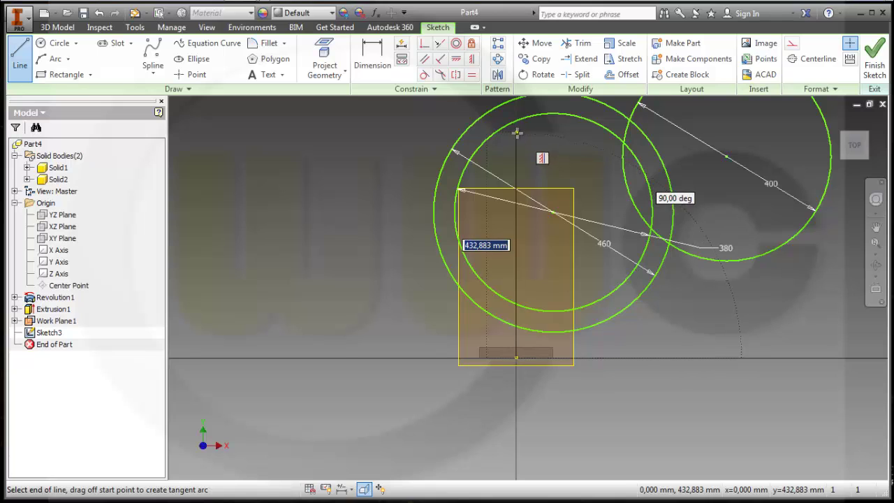
{"action": "right_click", "coordinate": [559, 148]}
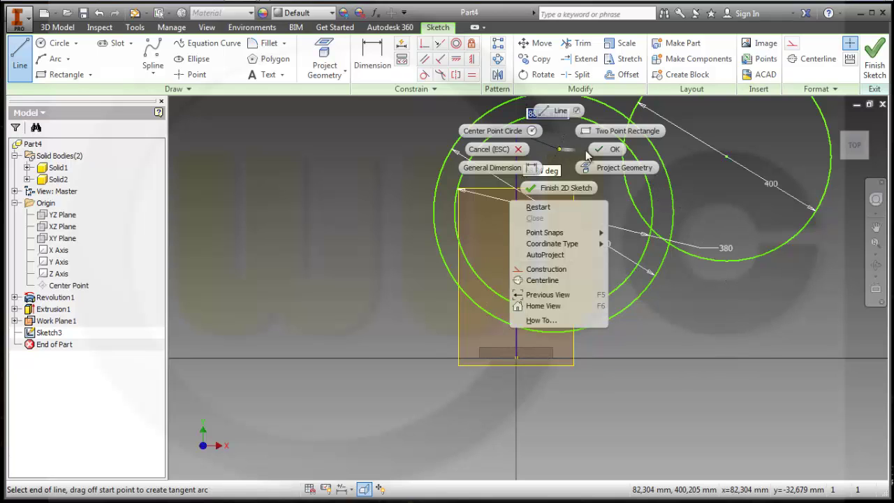
{"action": "left_click", "coordinate": [566, 212]}
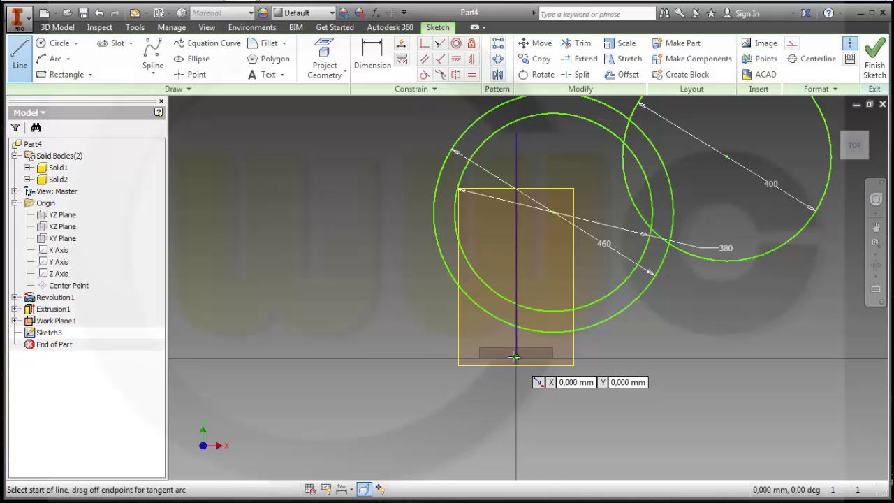
{"action": "left_click", "coordinate": [348, 223]}
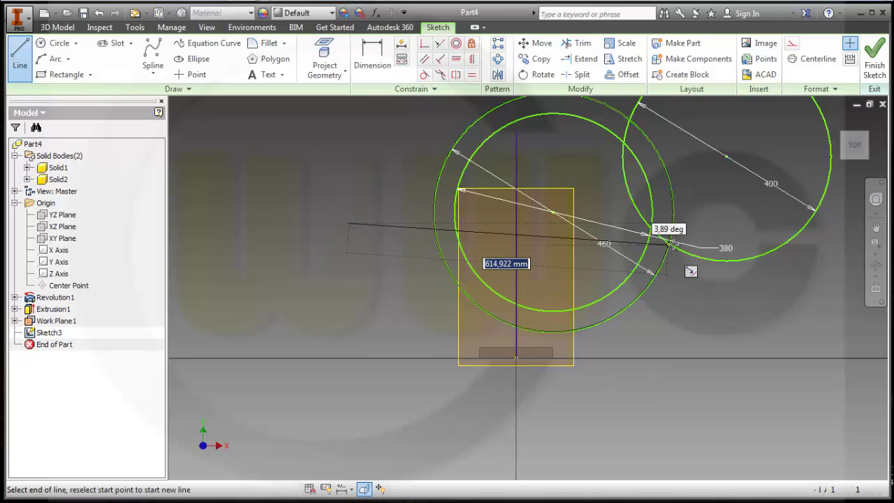
{"action": "left_click", "coordinate": [728, 224]}
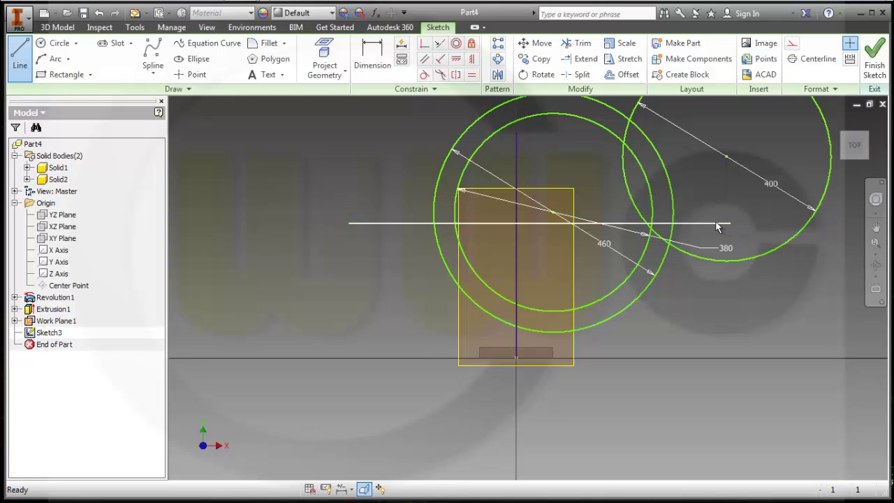
Dimension the horizontal line 210 above the base edge
{"action": "left_click", "coordinate": [372, 59]}
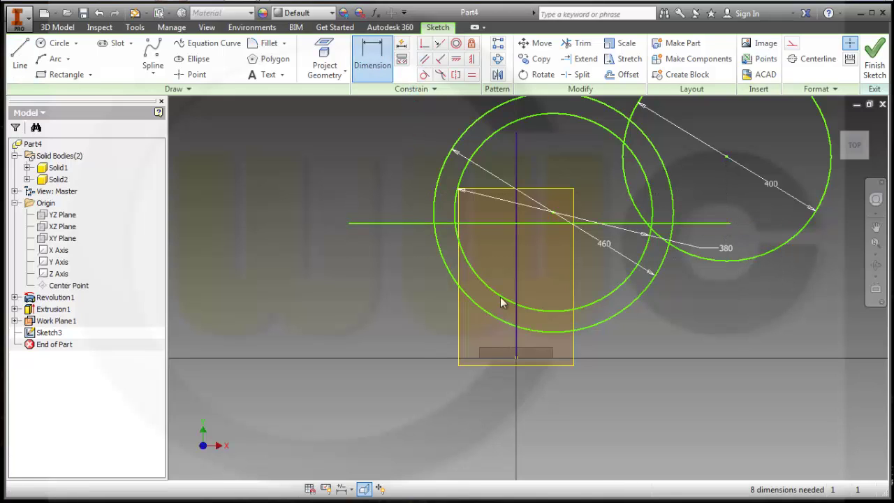
{"action": "key", "text": "F1"}
{"action": "left_click", "coordinate": [877, 8]}
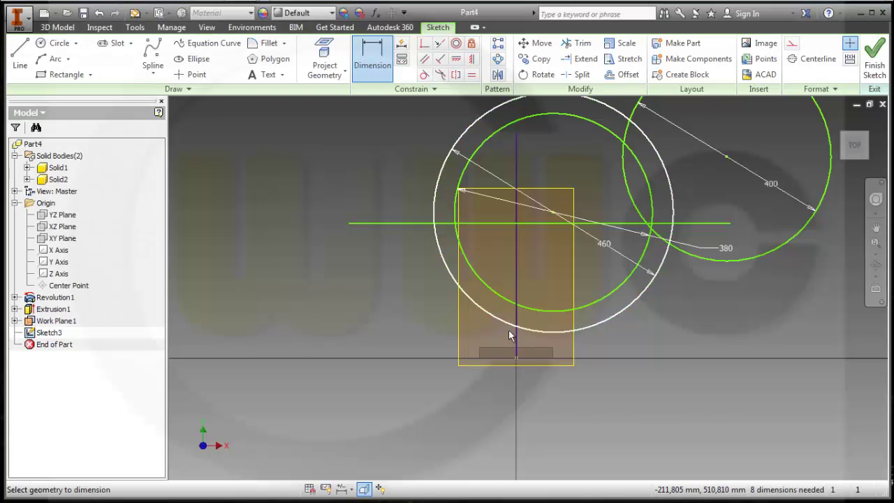
{"action": "left_click", "coordinate": [527, 358]}
{"action": "left_click", "coordinate": [538, 224]}
{"action": "left_click", "coordinate": [339, 289]}
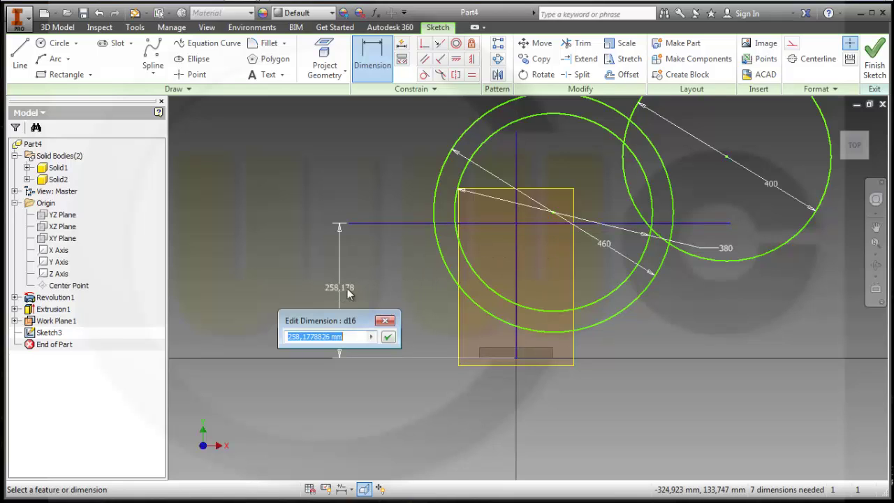
Set the horizontal line height to 210 and the 400 circle's centre PI*70 from the base midpoint
{"action": "type", "text": "210"}
{"action": "key", "text": "Return"}
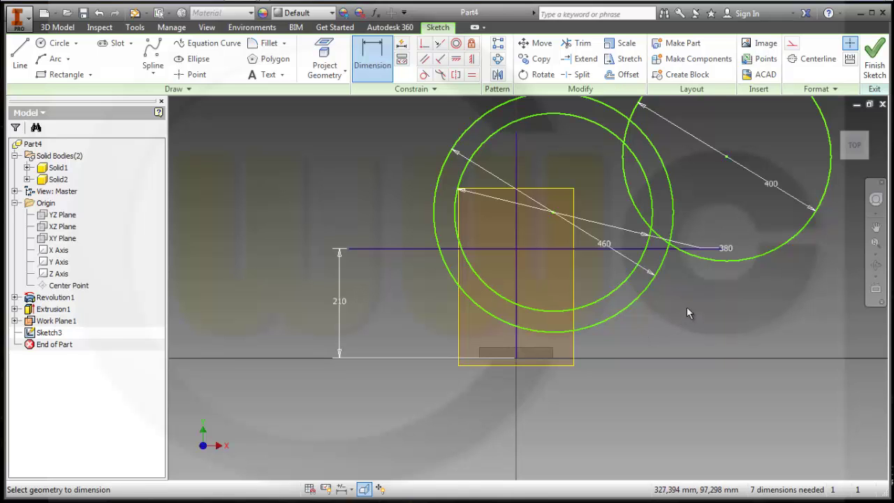
{"action": "middle_click_drag", "start_coordinate": [713, 301], "coordinate": [653, 342]}
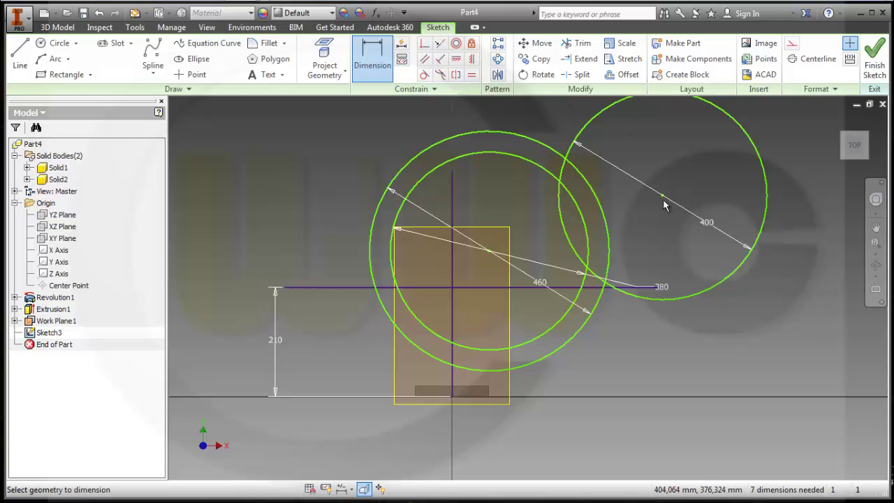
{"action": "left_click", "coordinate": [451, 397]}
{"action": "left_click", "coordinate": [584, 436]}
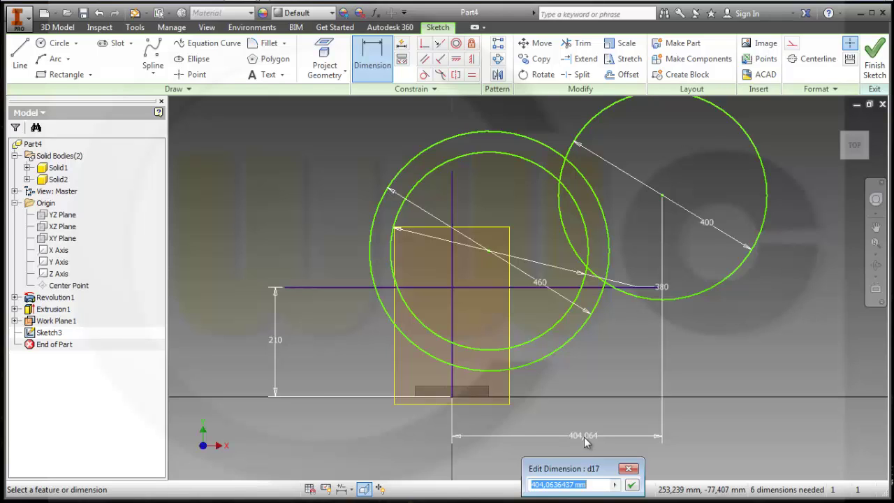
{"action": "type", "text": "PI*"}
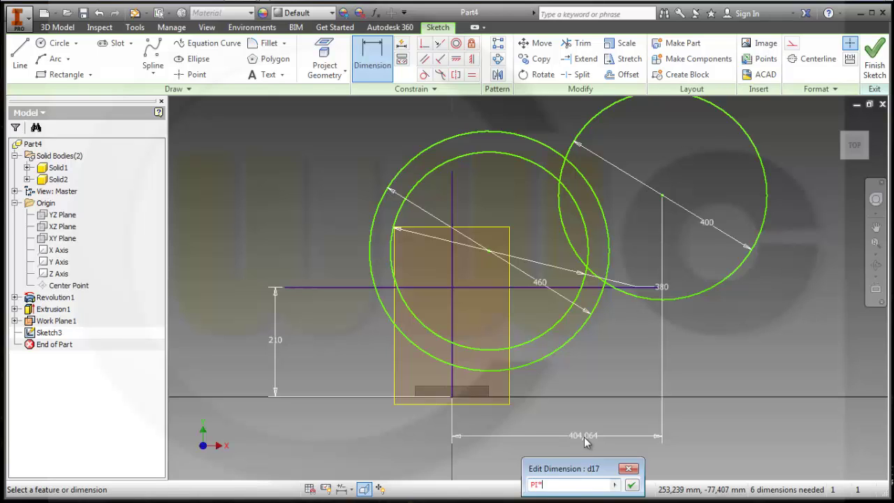
{"action": "type", "text": "70/"}
{"action": "key", "text": "Return"}
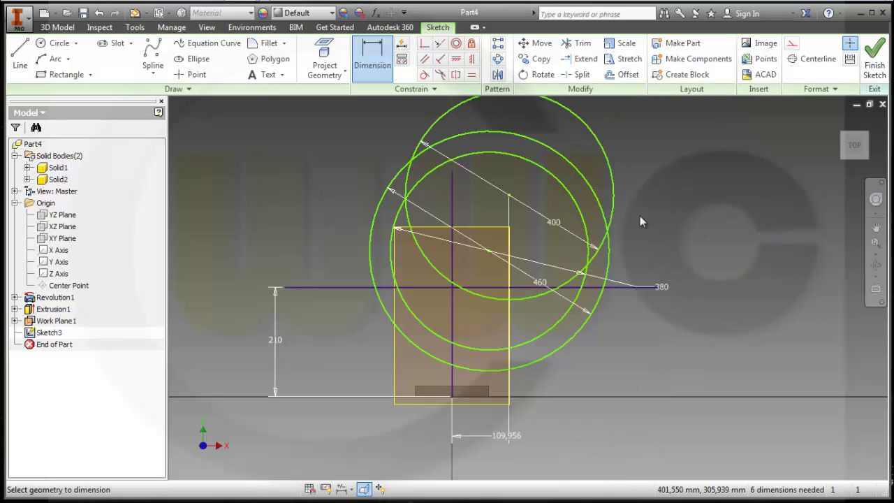
Draw two vertical lines side by side down through the circles
{"action": "left_click", "coordinate": [22, 57]}
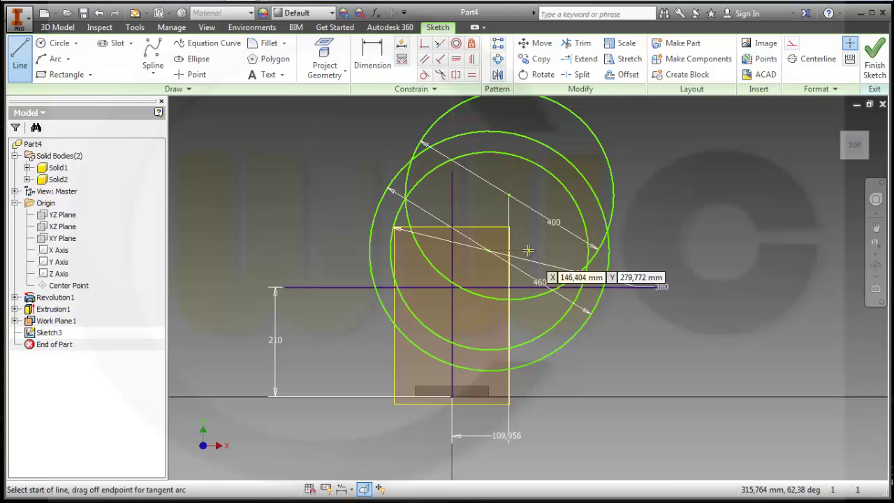
{"action": "left_click", "coordinate": [497, 274]}
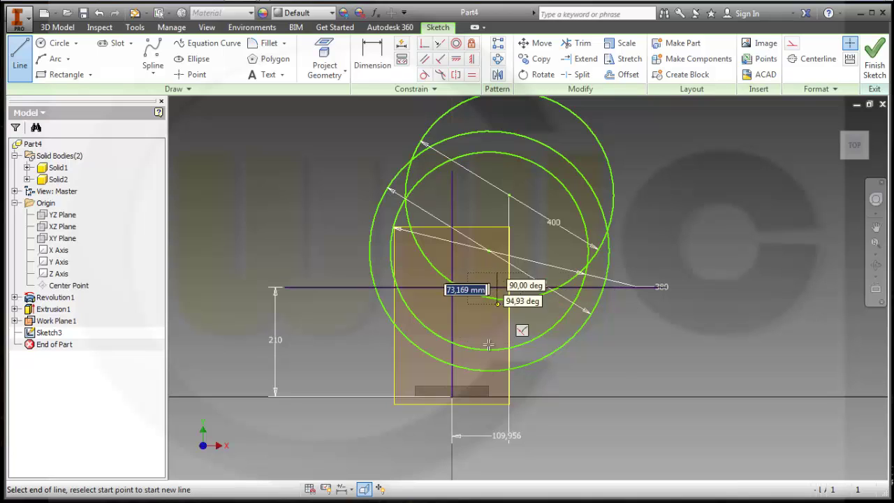
{"action": "left_click", "coordinate": [497, 423]}
{"action": "right_click", "coordinate": [524, 422]}
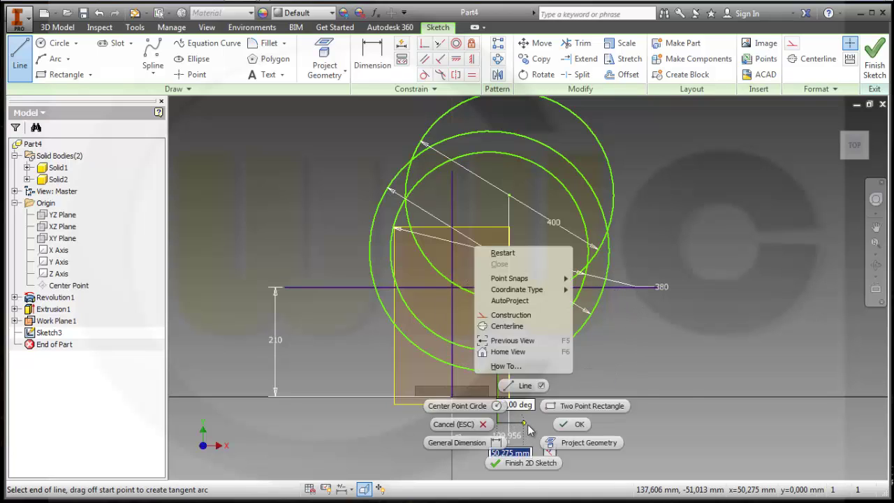
{"action": "left_click", "coordinate": [520, 255]}
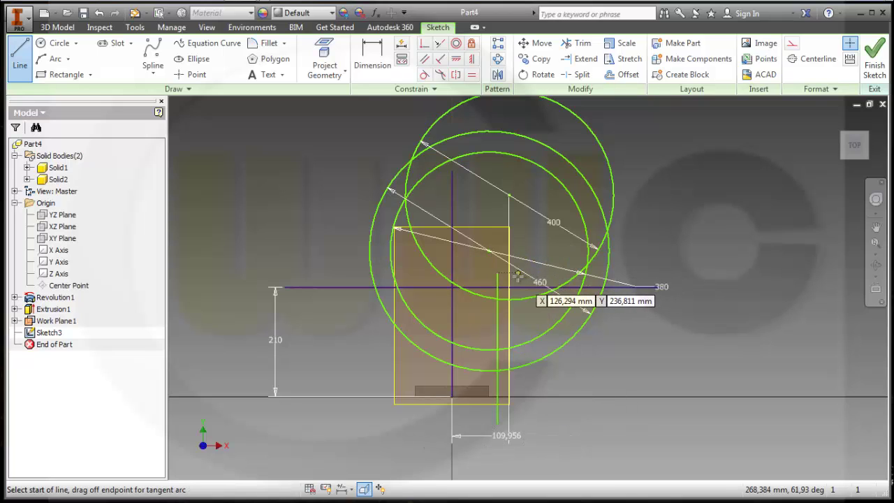
{"action": "left_click", "coordinate": [517, 276]}
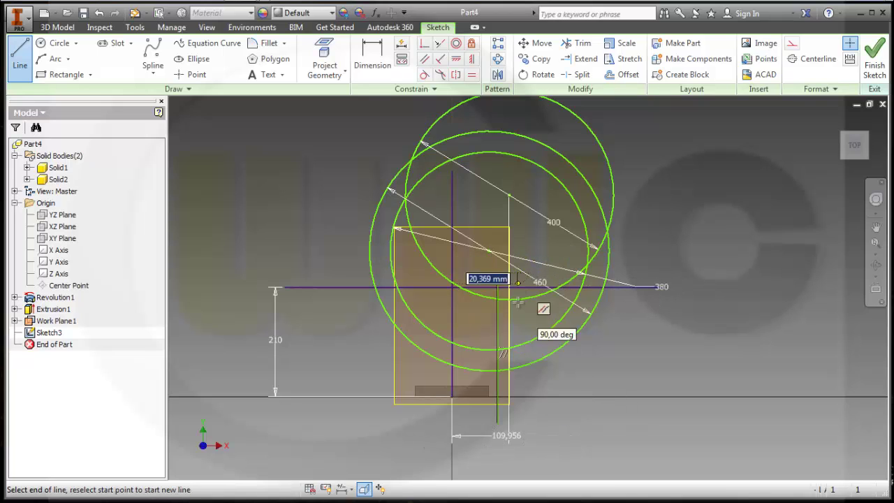
{"action": "left_click", "coordinate": [518, 422]}
{"action": "right_click", "coordinate": [519, 423]}
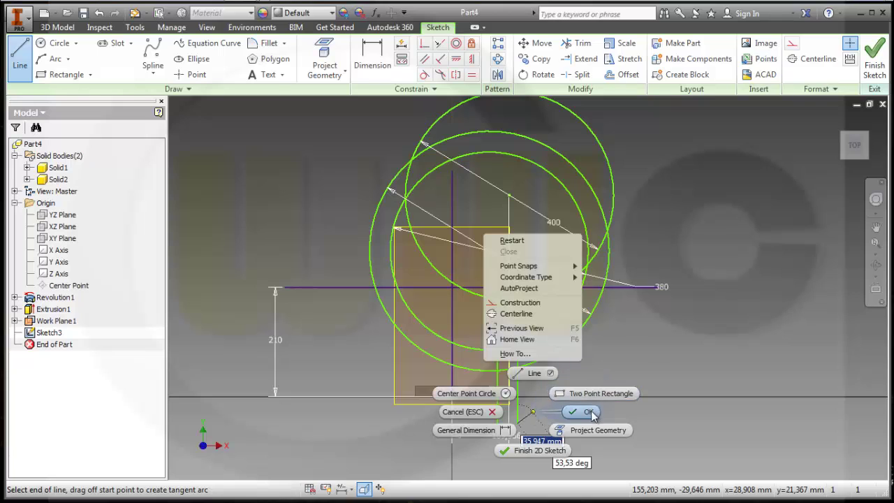
{"action": "left_click", "coordinate": [531, 371]}
Dimension the vertical lines 40 apart and the white line's offset at 20
{"action": "key", "text": "d"}
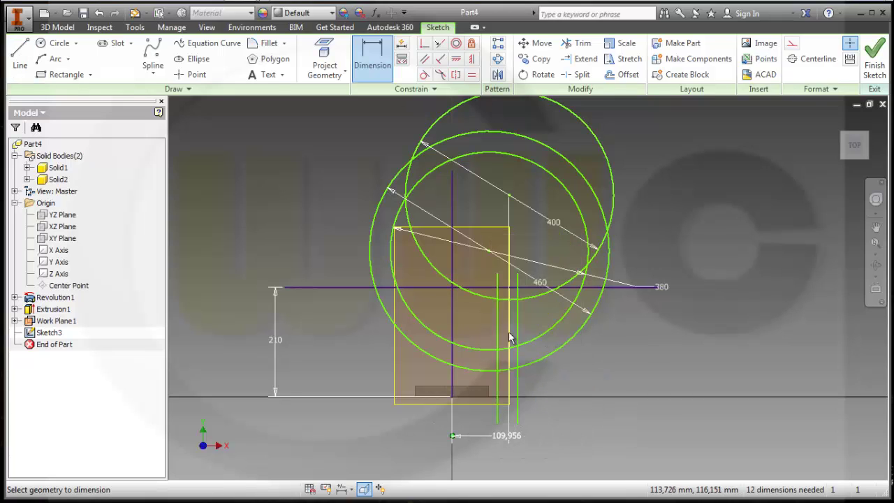
{"action": "left_click", "coordinate": [498, 335]}
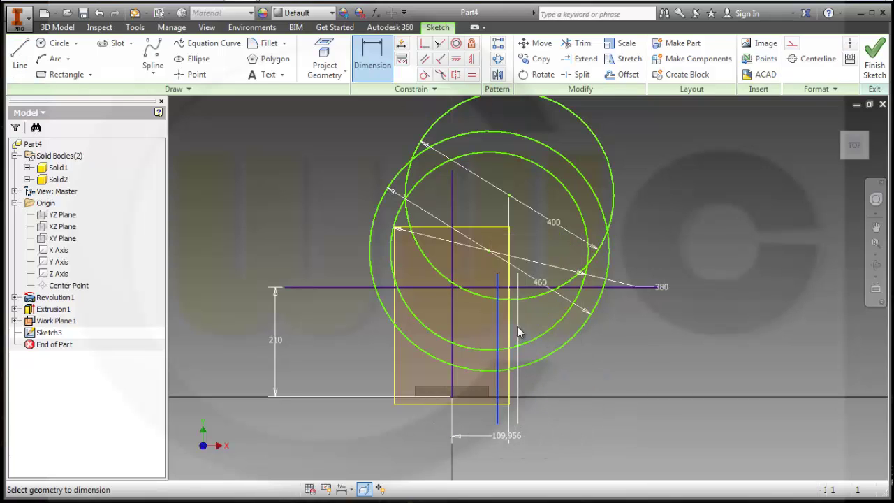
{"action": "left_click", "coordinate": [517, 329]}
{"action": "left_click", "coordinate": [506, 456]}
{"action": "type", "text": "40"}
{"action": "key", "text": "Return"}
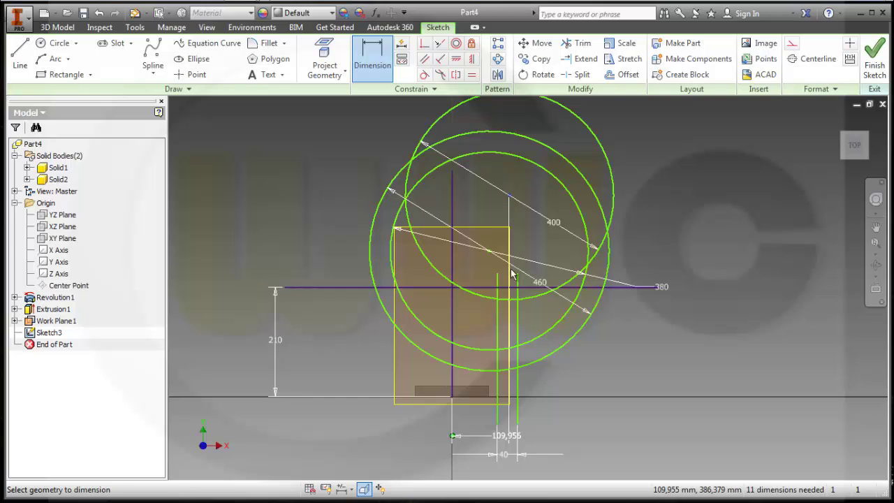
{"action": "left_click", "coordinate": [499, 337]}
{"action": "left_click", "coordinate": [505, 342]}
{"action": "type", "text": "20"}
{"action": "key", "text": "Return"}
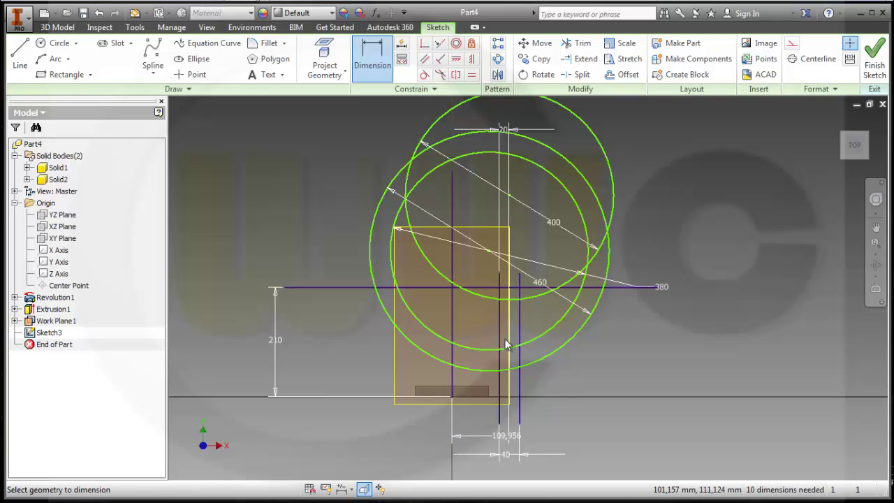
Vertically constrain the circles' centre to the line intersection on the central vertical line
{"action": "scroll", "coordinate": [632, 360], "scroll_direction": "down", "scroll_amount": 2}
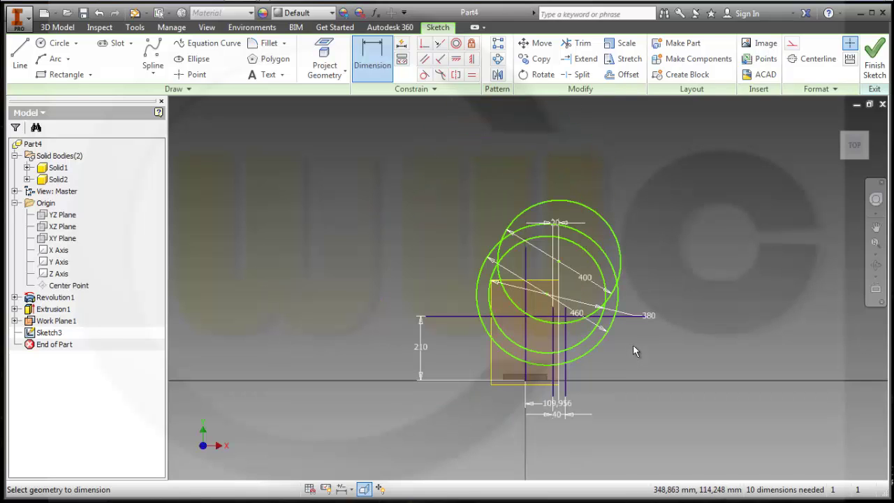
{"action": "scroll", "coordinate": [534, 190], "scroll_direction": "up", "scroll_amount": 4}
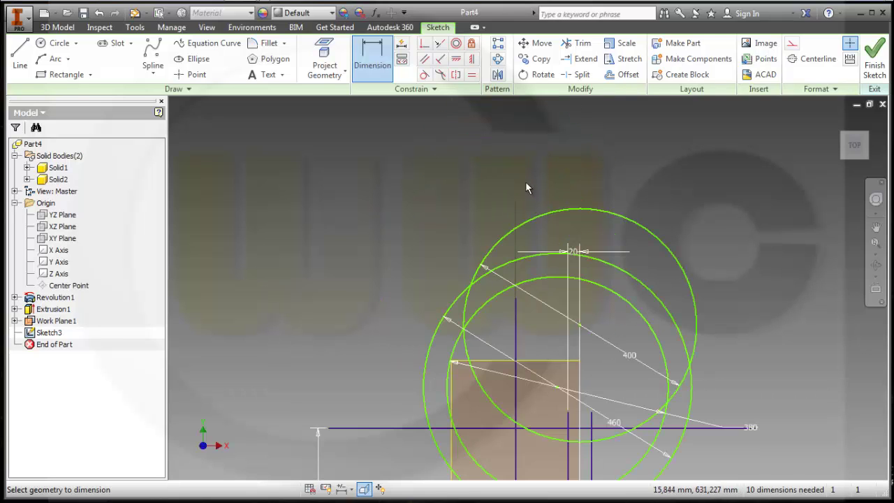
{"action": "scroll", "coordinate": [525, 181], "scroll_direction": "down", "scroll_amount": 3}
{"action": "left_click", "coordinate": [473, 60]}
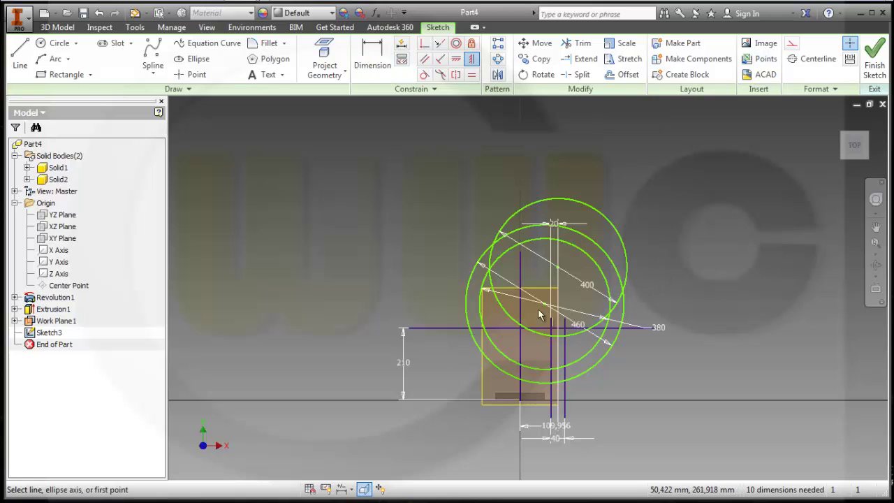
{"action": "left_click", "coordinate": [525, 345]}
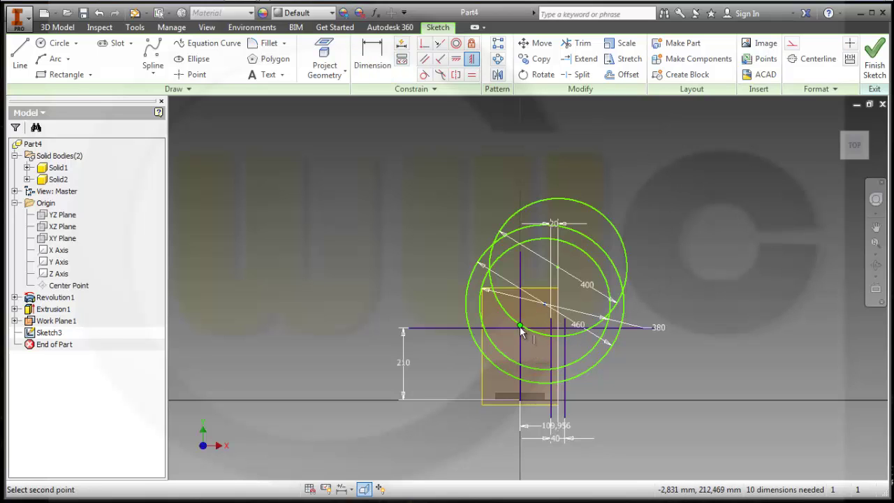
{"action": "scroll", "coordinate": [520, 332], "scroll_direction": "up", "scroll_amount": 5}
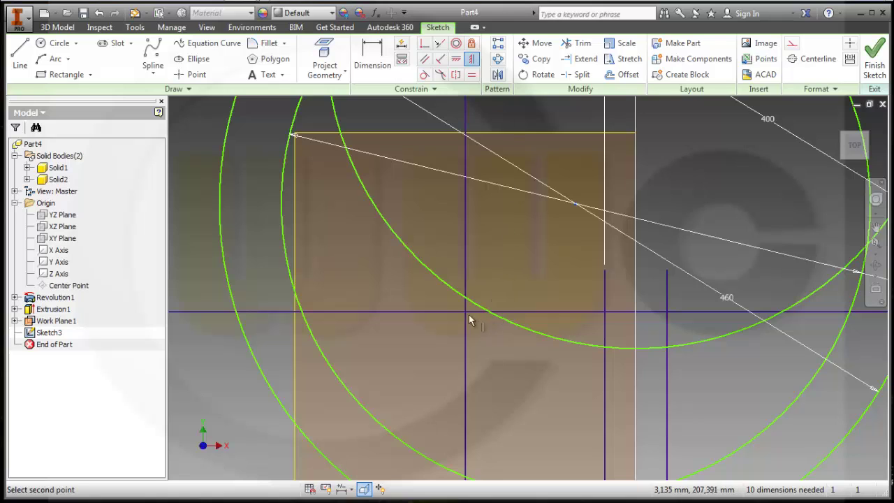
{"action": "scroll", "coordinate": [527, 157], "scroll_direction": "down", "scroll_amount": 5}
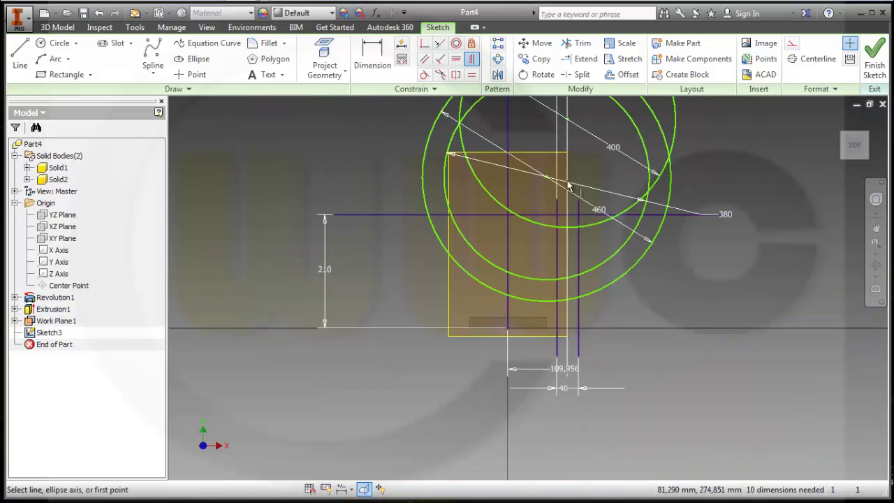
{"action": "left_click", "coordinate": [547, 180]}
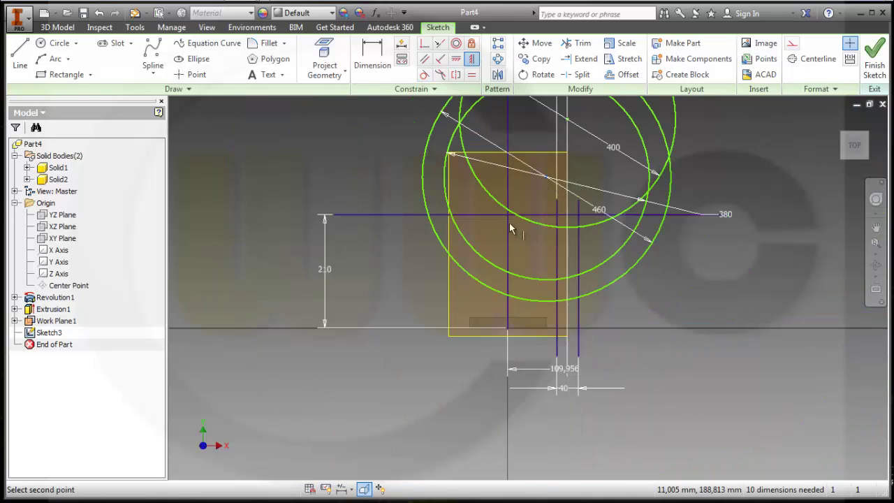
{"action": "left_click", "coordinate": [508, 331]}
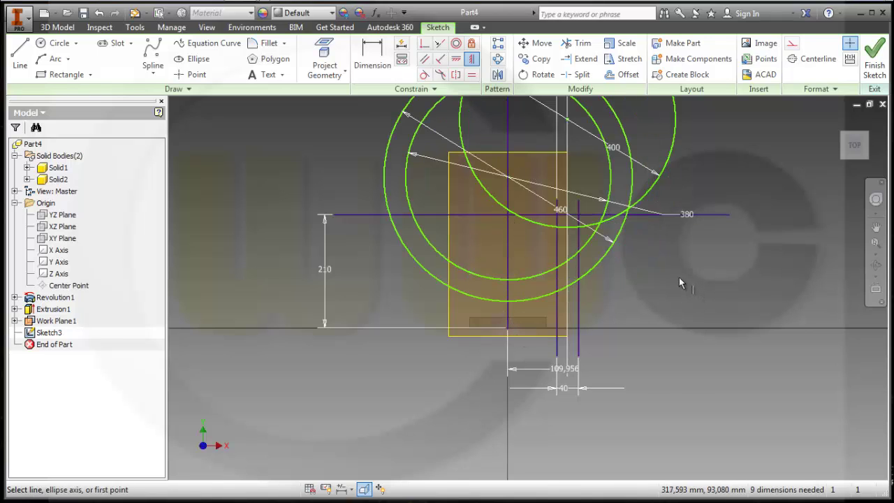
{"action": "key", "text": "Escape"}
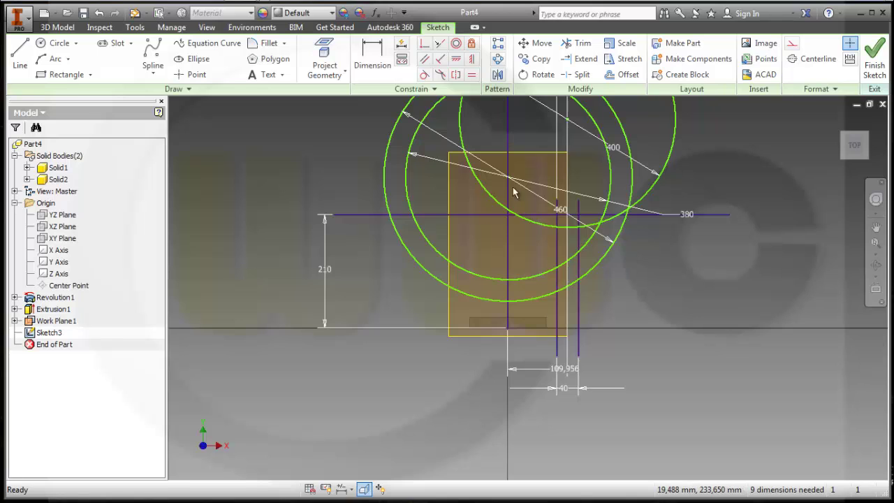
Drag the circle centres downward to a lower position in the sketch
{"action": "left_click_drag", "start_coordinate": [509, 179], "coordinate": [505, 185]}
{"action": "middle_click_drag", "start_coordinate": [709, 196], "coordinate": [652, 220]}
{"action": "left_click_drag", "start_coordinate": [569, 184], "coordinate": [567, 198]}
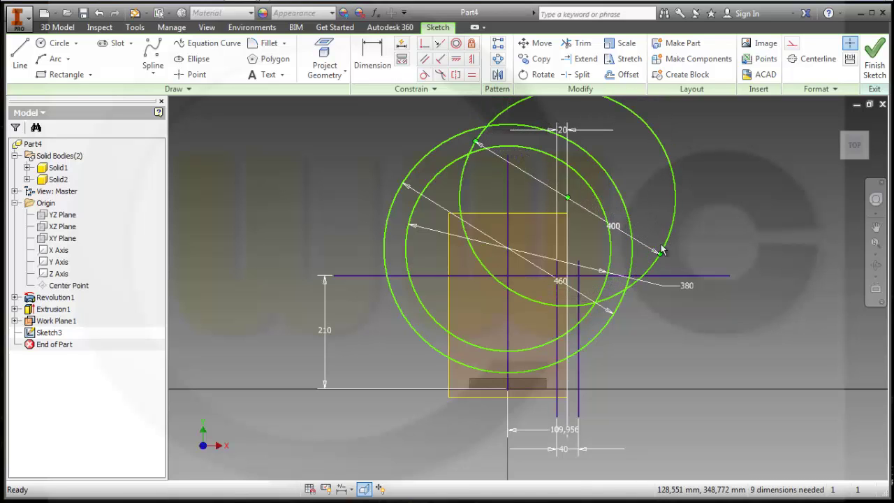
Trim away the white circle, upper arcs, and excess horizontal and vertical line pieces
{"action": "left_click", "coordinate": [578, 44]}
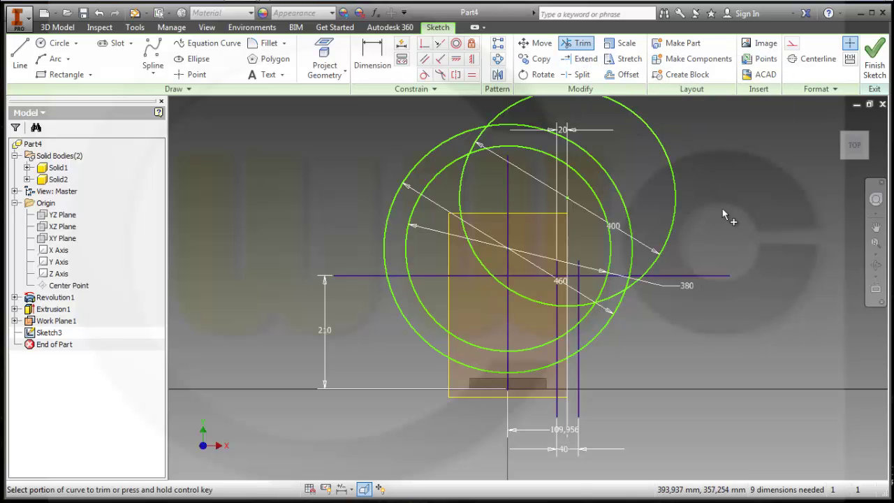
{"action": "left_click_drag", "start_coordinate": [728, 216], "coordinate": [348, 206]}
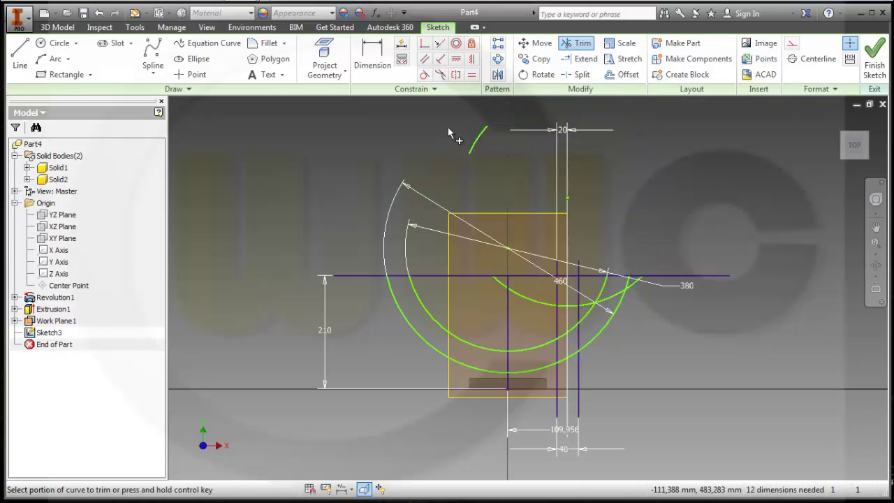
{"action": "left_click_drag", "start_coordinate": [449, 133], "coordinate": [646, 206]}
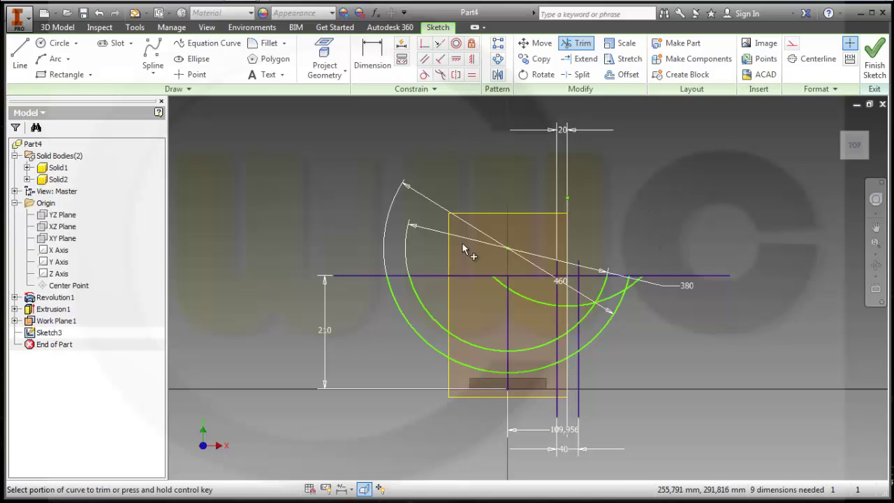
{"action": "mouse_move", "coordinate": [457, 243]}
{"action": "left_mouse_down"}
{"action": "mouse_move", "coordinate": [453, 376]}
{"action": "mouse_move", "coordinate": [403, 308]}
{"action": "mouse_move", "coordinate": [393, 235]}
{"action": "left_mouse_up"}
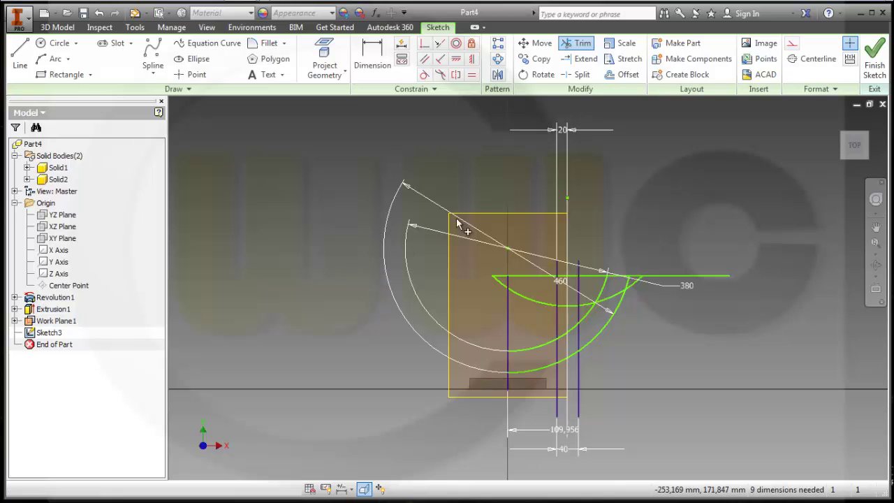
{"action": "left_click_drag", "start_coordinate": [696, 318], "coordinate": [696, 223]}
{"action": "middle_click_drag", "start_coordinate": [643, 367], "coordinate": [625, 328]}
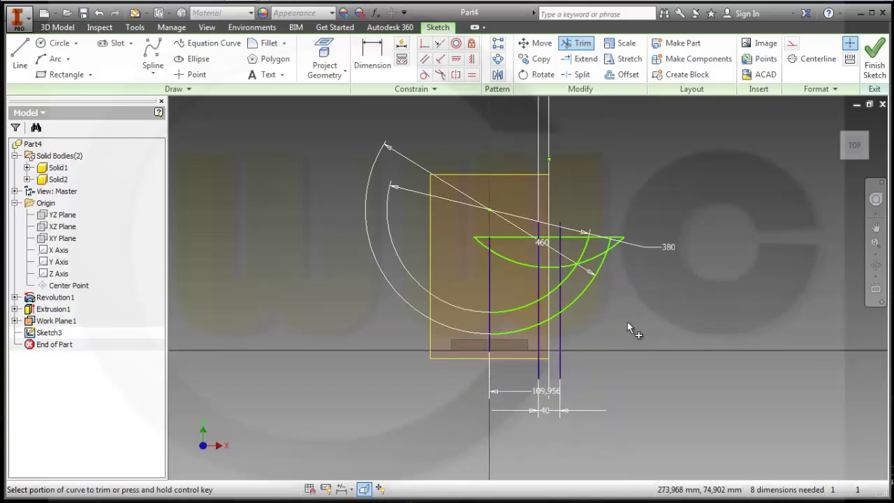
{"action": "left_click_drag", "start_coordinate": [613, 324], "coordinate": [491, 354]}
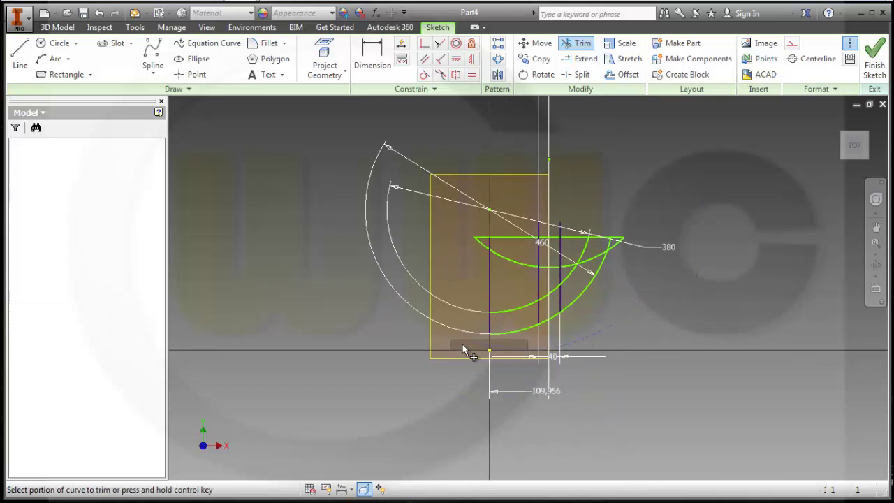
{"action": "left_click_drag", "start_coordinate": [498, 281], "coordinate": [470, 280]}
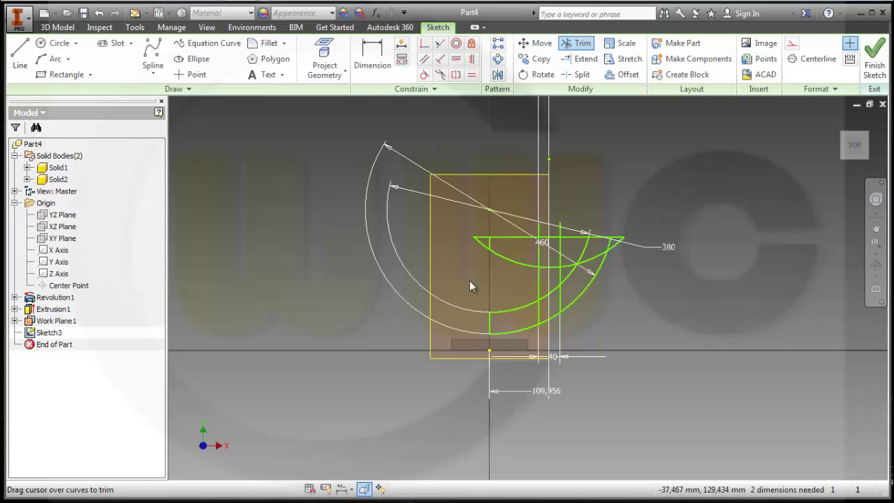
{"action": "left_click", "coordinate": [488, 247]}
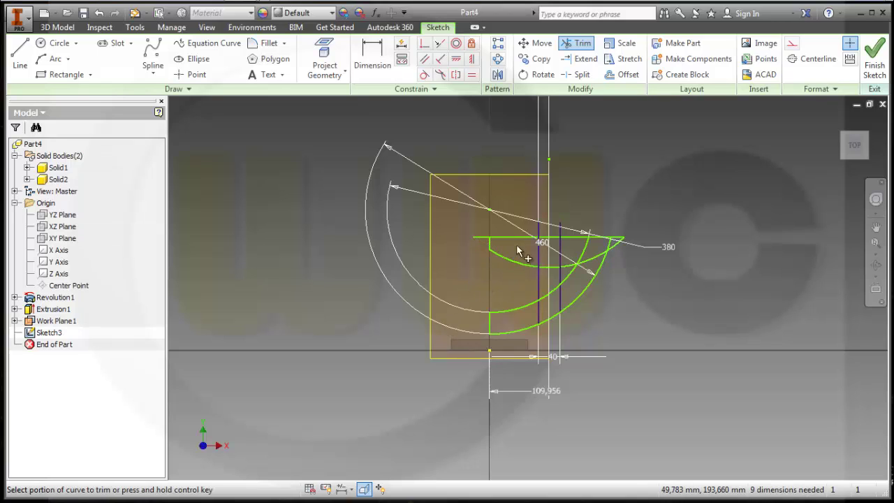
{"action": "key", "text": "Escape"}
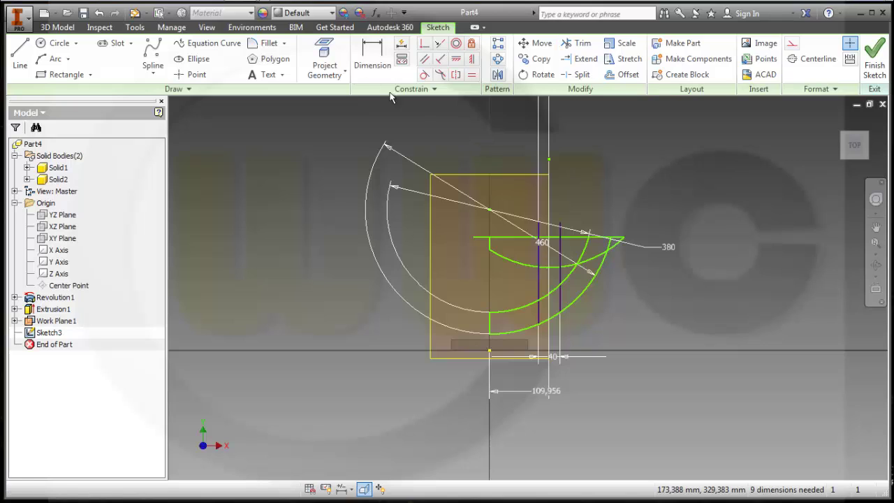
Undo the last trim, then cut the remaining arc and line stubs to open the notch
{"action": "left_click", "coordinate": [99, 14]}
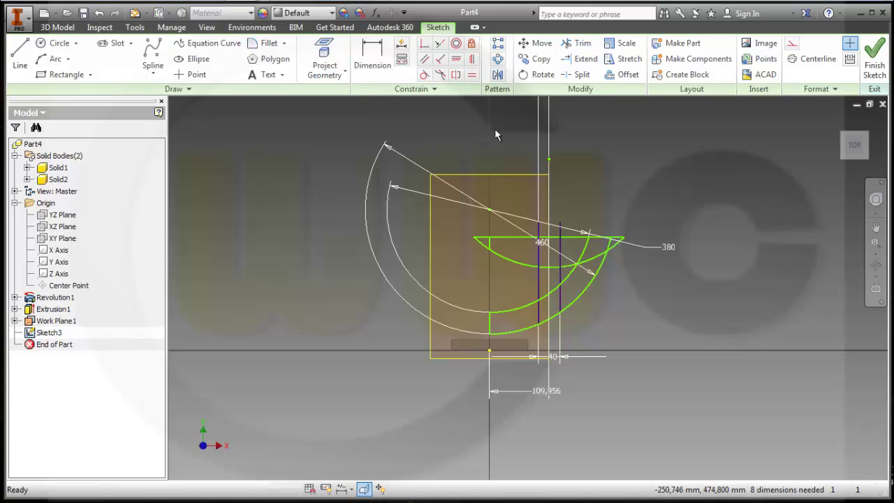
{"action": "left_click", "coordinate": [583, 45]}
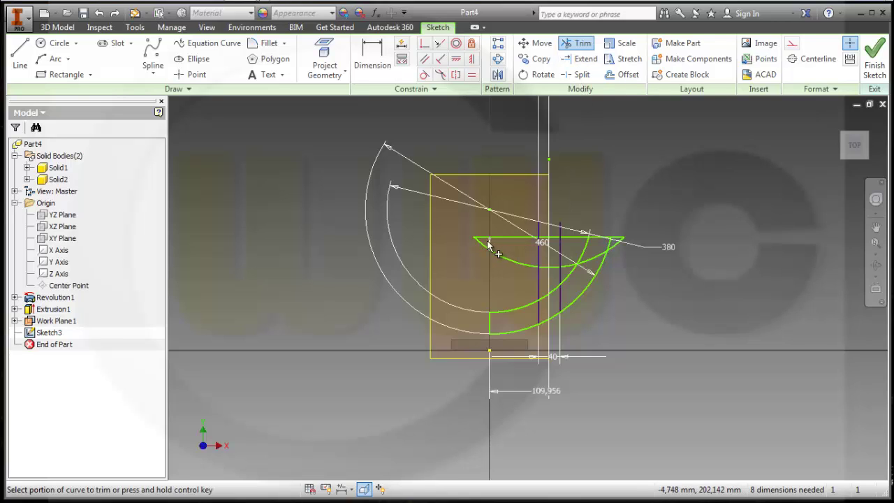
{"action": "left_click", "coordinate": [509, 250]}
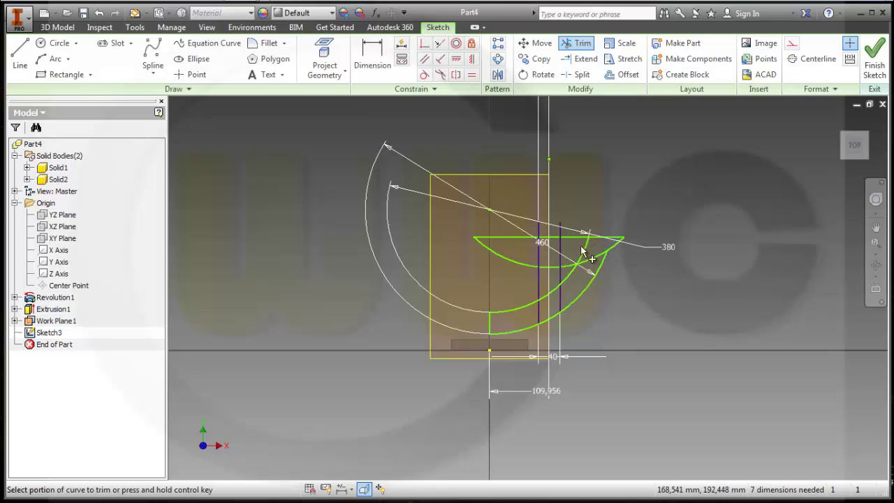
{"action": "mouse_move", "coordinate": [592, 256]}
{"action": "left_mouse_down"}
{"action": "mouse_move", "coordinate": [571, 228]}
{"action": "mouse_move", "coordinate": [525, 229]}
{"action": "mouse_move", "coordinate": [572, 237]}
{"action": "left_mouse_up"}
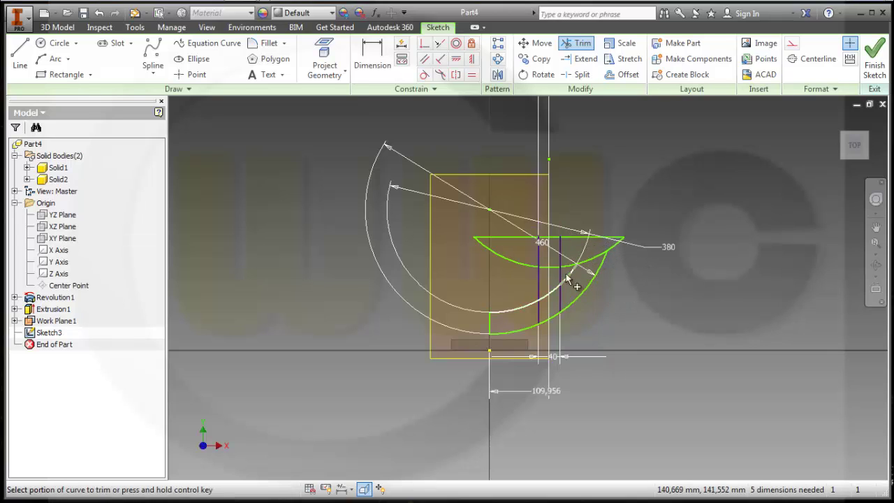
{"action": "left_click_drag", "start_coordinate": [565, 272], "coordinate": [608, 301]}
{"action": "scroll", "coordinate": [588, 320], "scroll_direction": "up", "scroll_amount": 3}
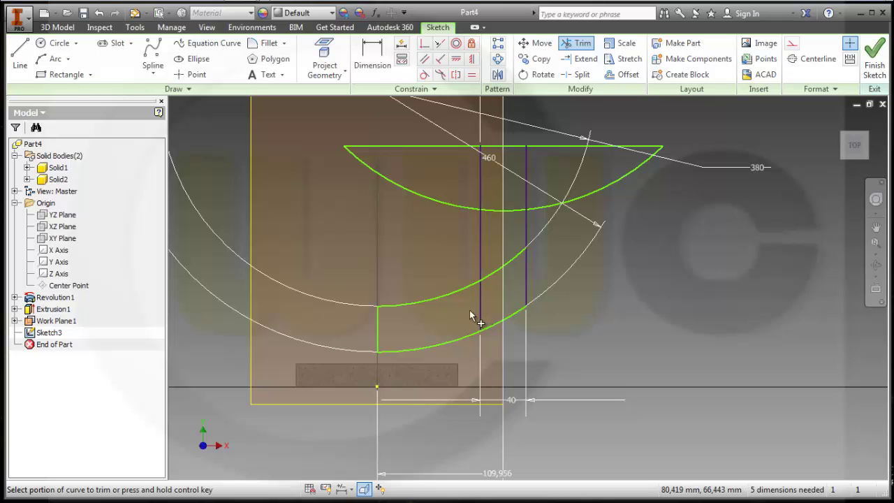
{"action": "mouse_move", "coordinate": [470, 314]}
{"action": "left_mouse_down"}
{"action": "mouse_move", "coordinate": [501, 295]}
{"action": "mouse_move", "coordinate": [500, 266]}
{"action": "left_mouse_up"}
{"action": "mouse_move", "coordinate": [470, 178]}
{"action": "left_mouse_down"}
{"action": "mouse_move", "coordinate": [539, 169]}
{"action": "mouse_move", "coordinate": [622, 213]}
{"action": "mouse_move", "coordinate": [511, 190]}
{"action": "mouse_move", "coordinate": [503, 192]}
{"action": "mouse_move", "coordinate": [517, 243]}
{"action": "left_mouse_up"}
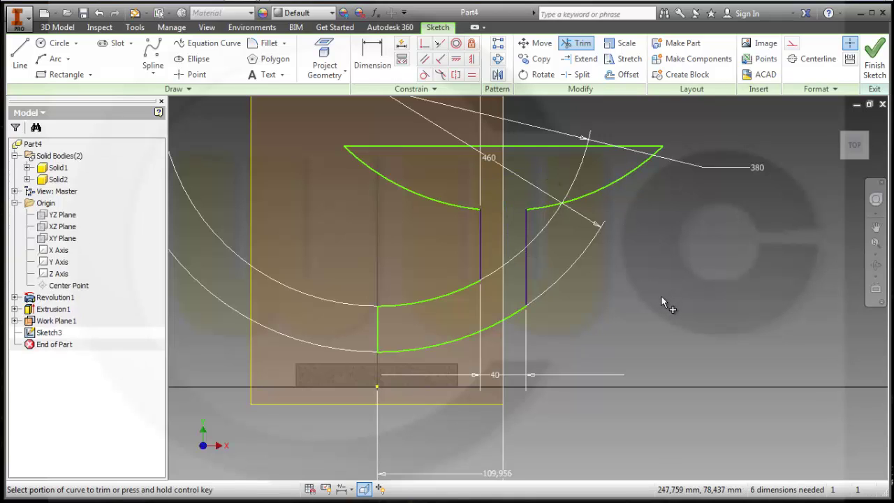
{"action": "left_click", "coordinate": [267, 42]}
Fillet three arc-to-line corners of the notch with radius 20
{"action": "type", "text": "20"}
{"action": "left_click", "coordinate": [460, 208]}
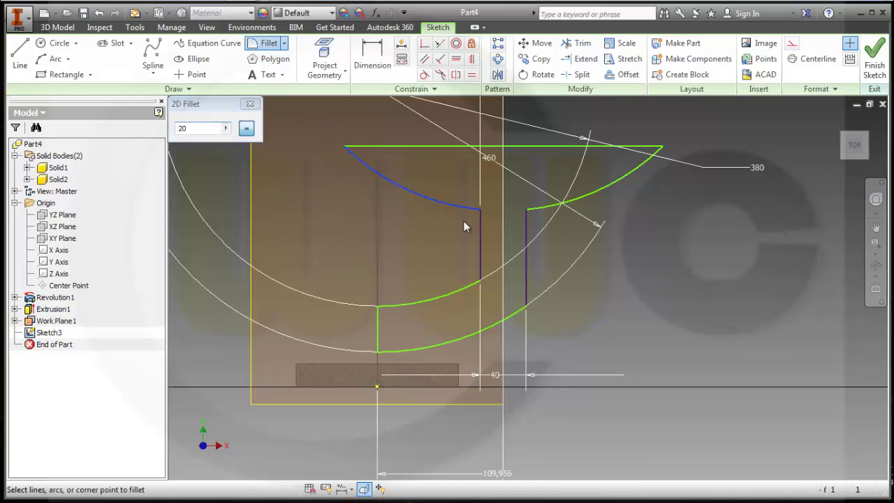
{"action": "left_click", "coordinate": [478, 224]}
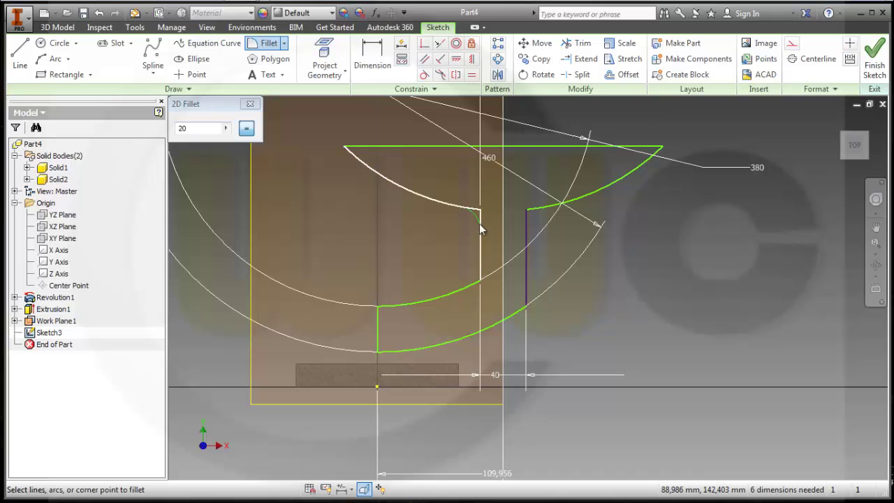
{"action": "left_click", "coordinate": [463, 289]}
{"action": "left_click", "coordinate": [480, 259]}
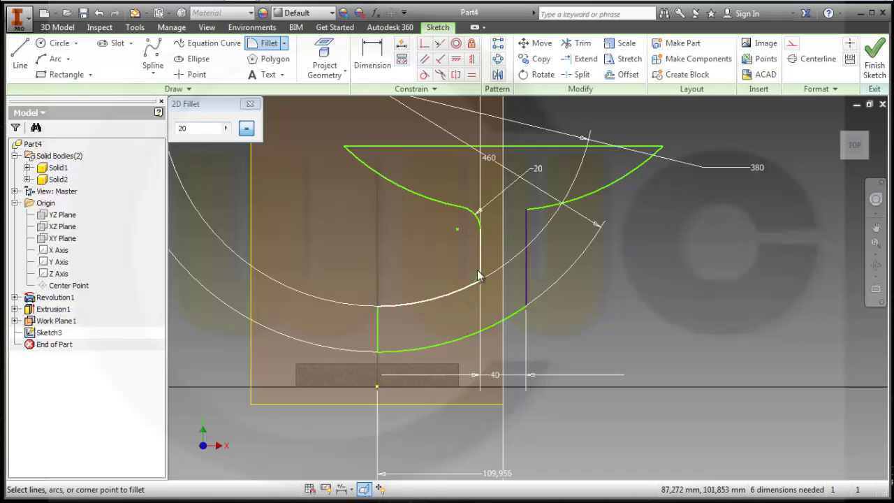
{"action": "left_click", "coordinate": [526, 229]}
{"action": "left_click", "coordinate": [543, 205]}
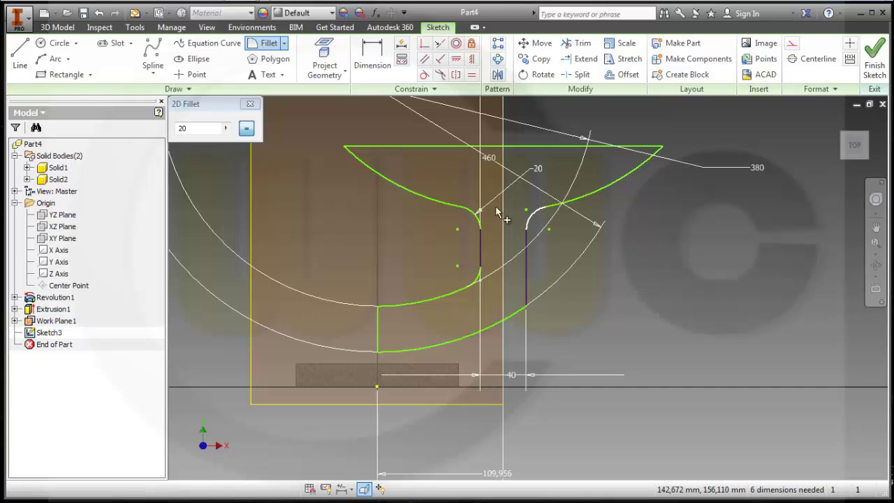
Fillet the lower-right corner with radius 60
{"action": "left_click", "coordinate": [214, 127]}
{"action": "type", "text": "60"}
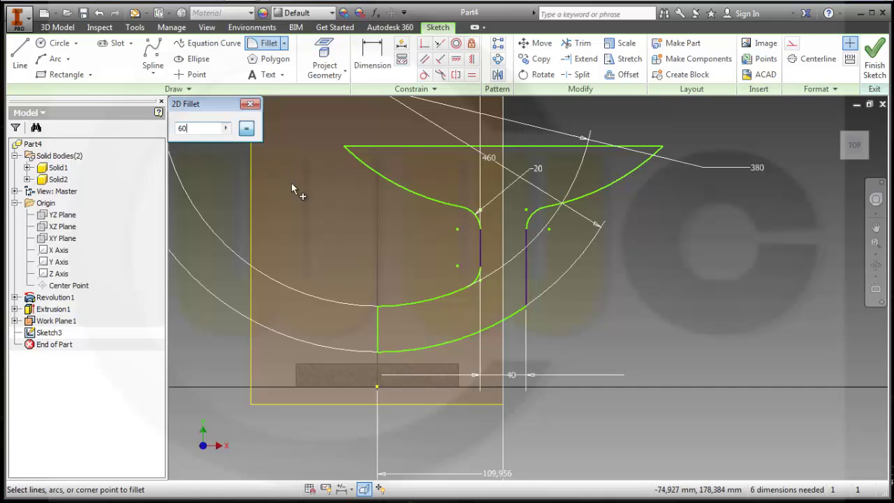
{"action": "left_click", "coordinate": [510, 318]}
{"action": "left_click", "coordinate": [526, 297]}
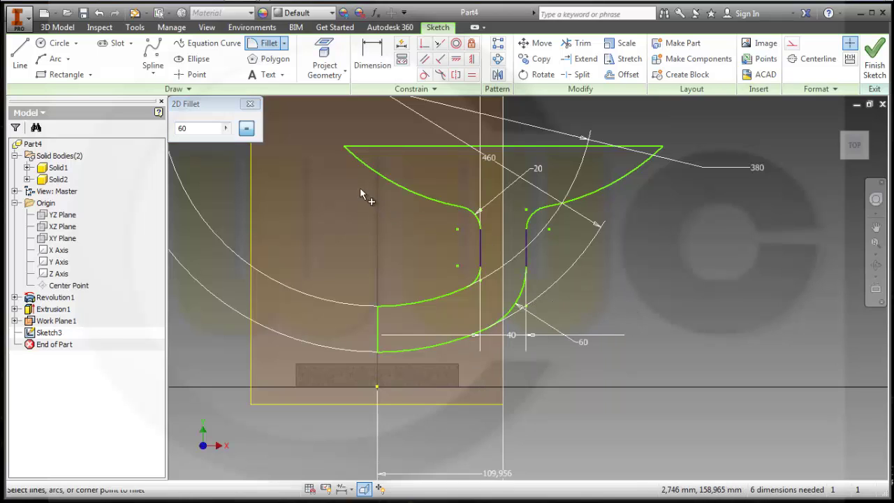
{"action": "left_click", "coordinate": [250, 103]}
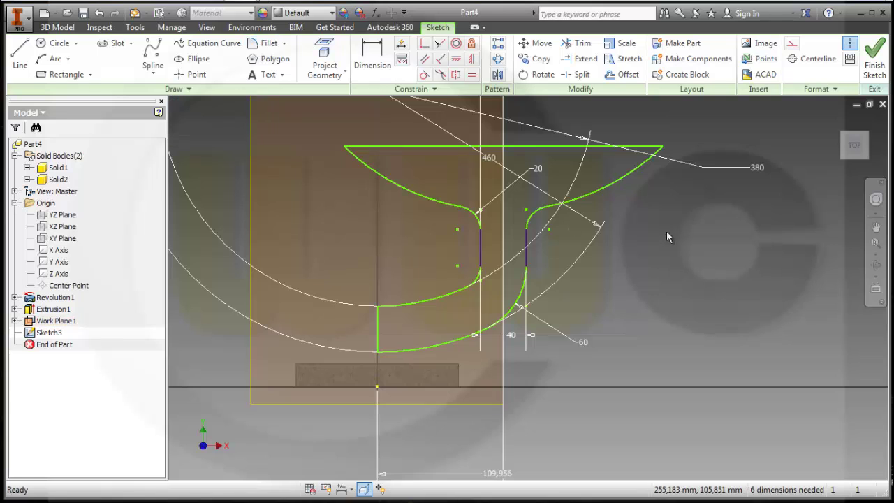
Drag a green curve of the tooth profile to reshape it and re-solve the sketch
{"action": "mouse_move", "coordinate": [659, 213]}
{"action": "middle_mouse_down"}
{"action": "mouse_move", "coordinate": [691, 250]}
{"action": "mouse_move", "coordinate": [696, 281]}
{"action": "middle_mouse_up"}
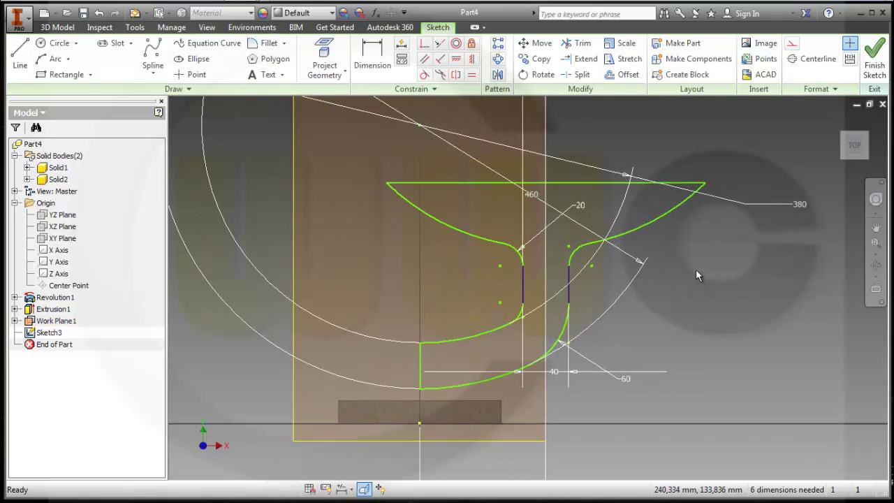
{"action": "scroll", "coordinate": [697, 267], "scroll_direction": "down", "scroll_amount": 2}
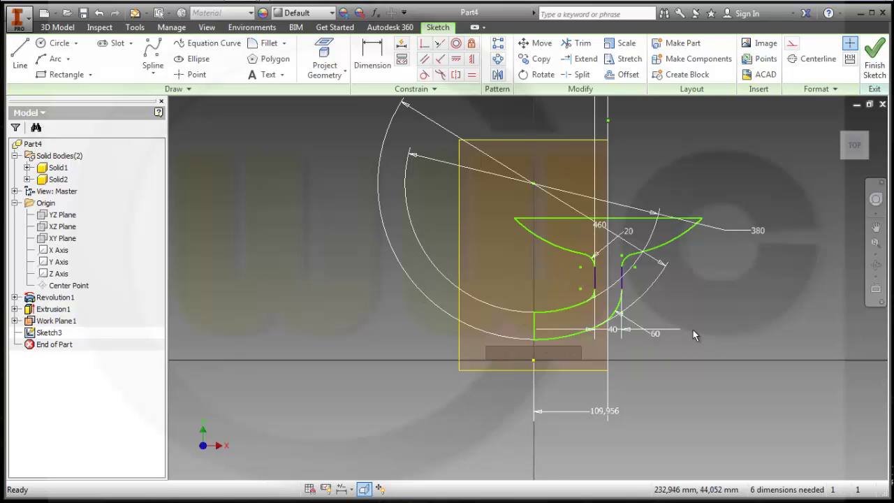
{"action": "scroll", "coordinate": [637, 341], "scroll_direction": "up", "scroll_amount": 3}
{"action": "middle_click_drag", "start_coordinate": [677, 331], "coordinate": [707, 343]}
{"action": "middle_click_drag", "start_coordinate": [616, 171], "coordinate": [635, 244]}
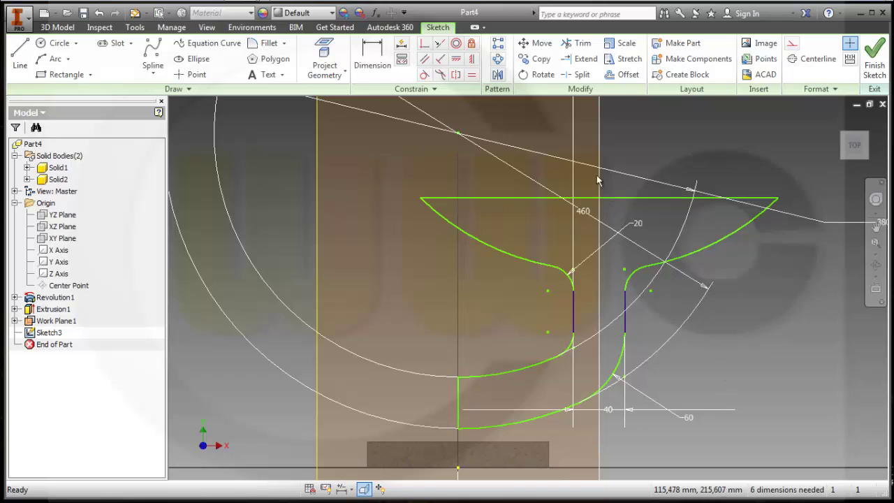
{"action": "scroll", "coordinate": [537, 164], "scroll_direction": "down", "scroll_amount": 2}
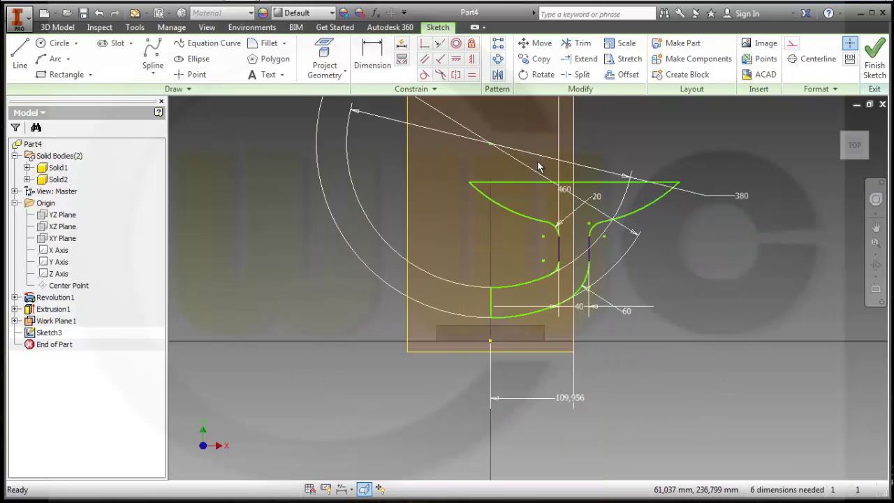
{"action": "mouse_move", "coordinate": [520, 216]}
{"action": "left_mouse_down"}
{"action": "mouse_move", "coordinate": [529, 226]}
{"action": "mouse_move", "coordinate": [539, 221]}
{"action": "left_mouse_up"}
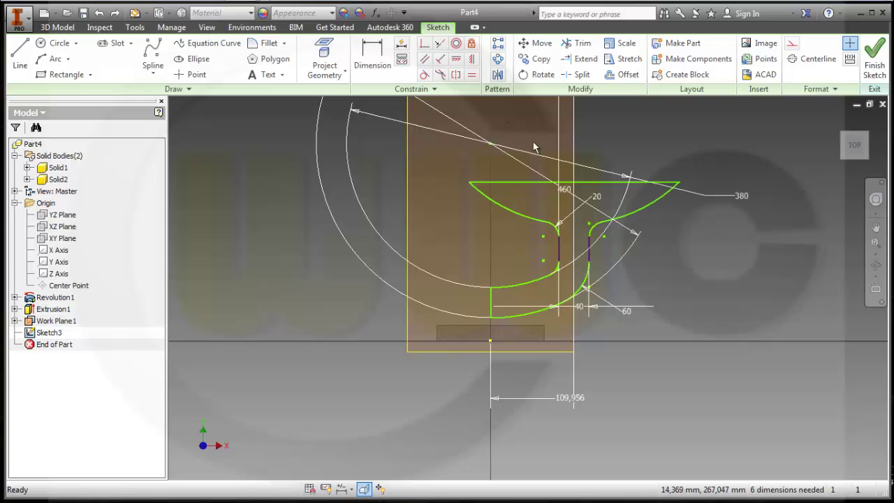
Dimension the right flank arc with a radius of 200
{"action": "left_click", "coordinate": [372, 56]}
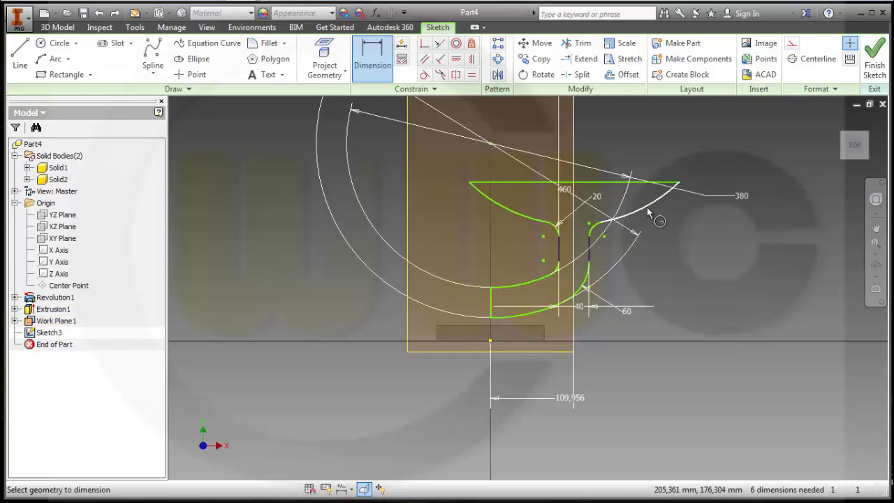
{"action": "left_click", "coordinate": [647, 206]}
{"action": "left_click", "coordinate": [688, 239]}
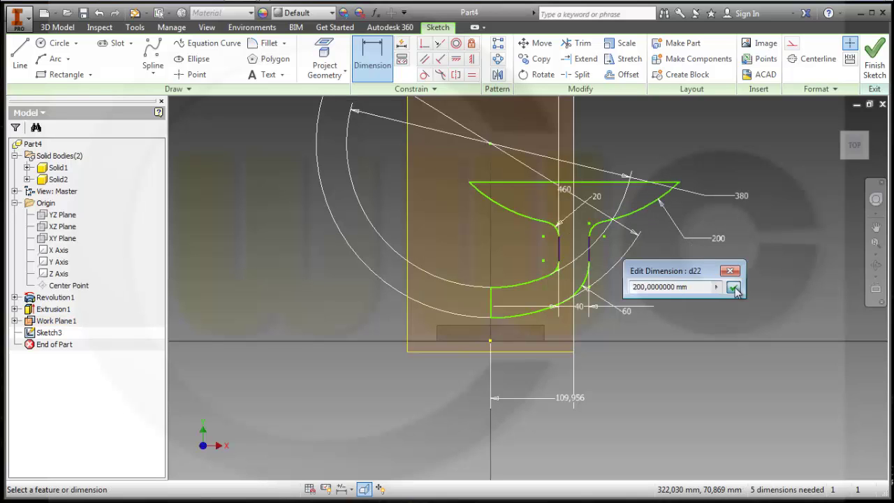
{"action": "left_click", "coordinate": [733, 287]}
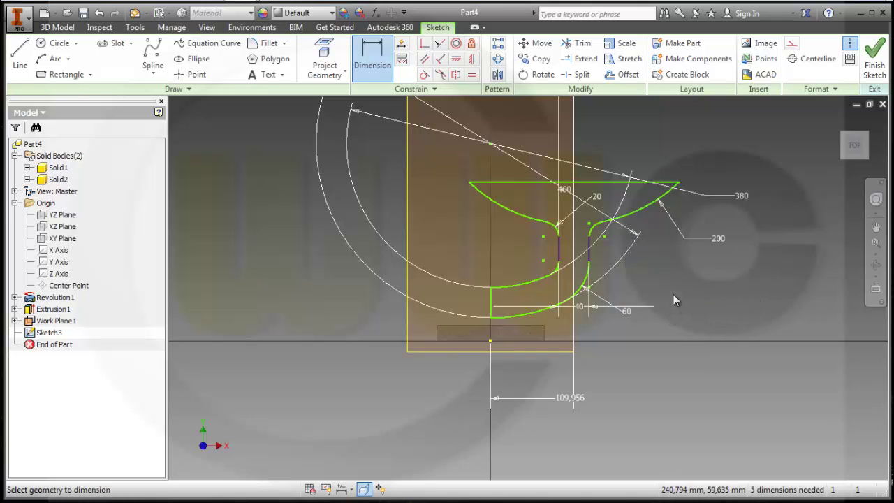
Dimension the top line's width, trying PI*70, then reverting to 278,378
{"action": "left_click", "coordinate": [579, 183]}
{"action": "left_click", "coordinate": [598, 140]}
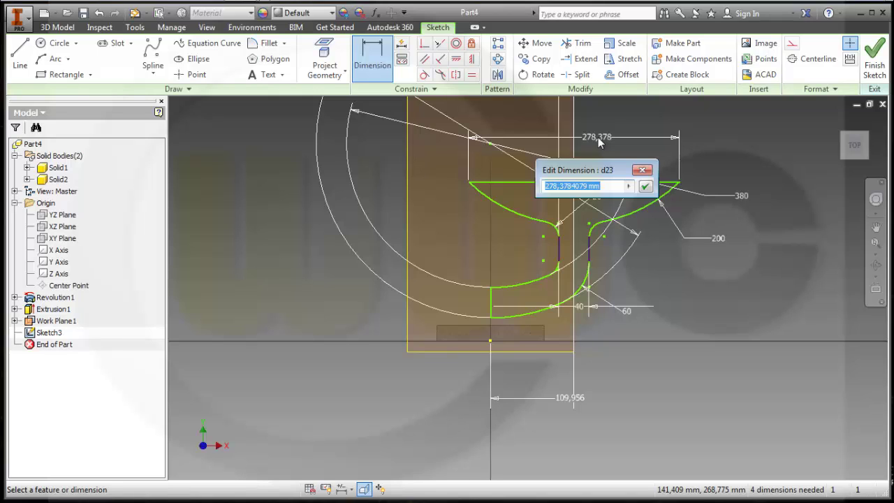
{"action": "type", "text": "PI*70"}
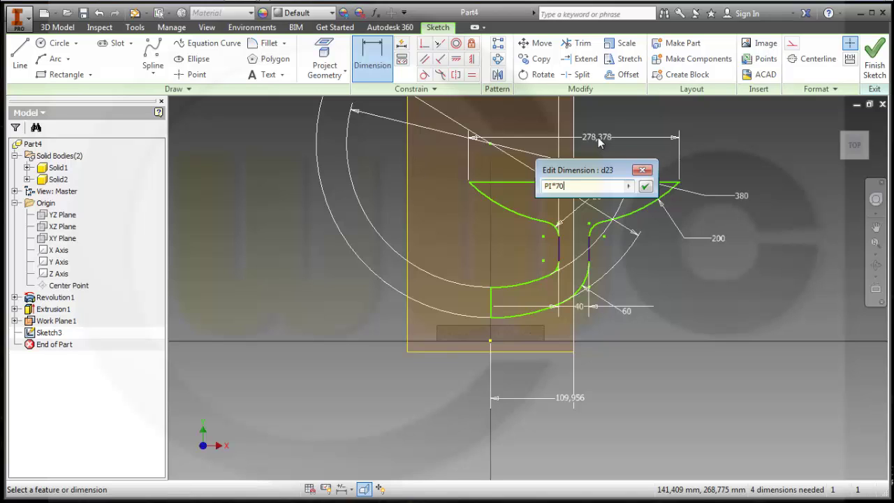
{"action": "key", "text": "Return"}
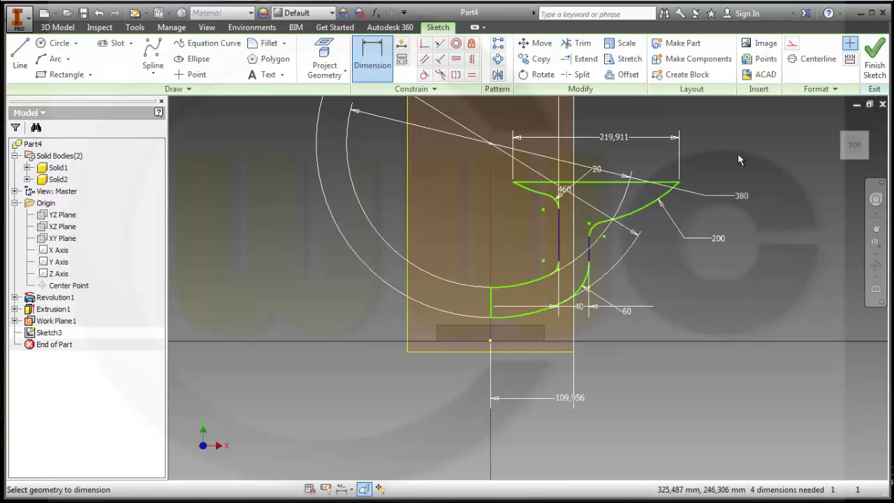
{"action": "key", "text": "ctrl+z"}
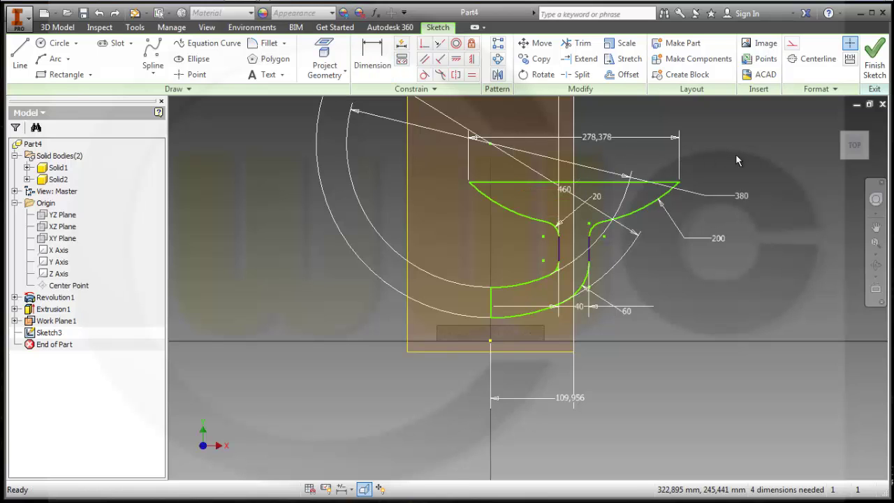
{"action": "left_click", "coordinate": [455, 45]}
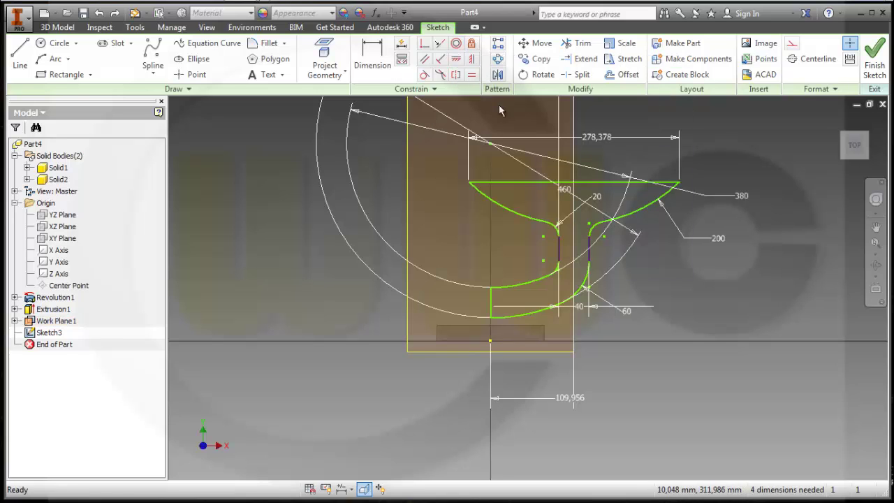
{"action": "left_click", "coordinate": [510, 207]}
{"action": "left_click", "coordinate": [638, 211]}
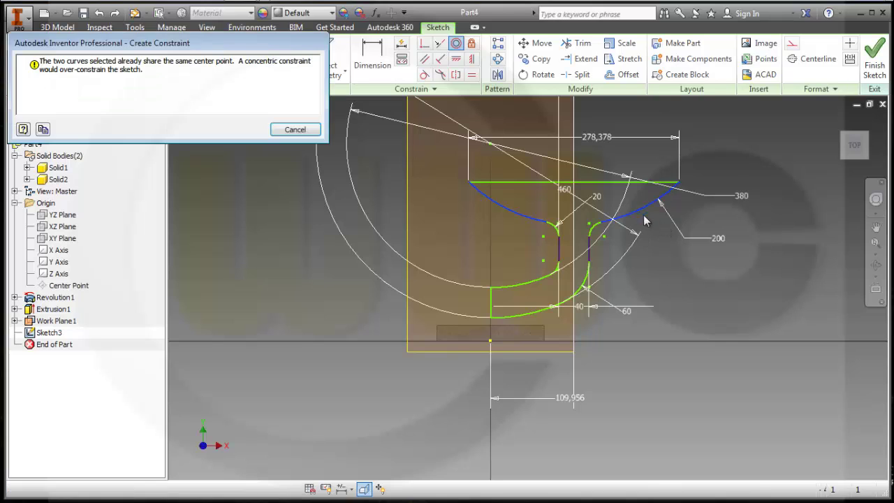
{"action": "left_click", "coordinate": [295, 129]}
{"action": "scroll", "coordinate": [470, 171], "scroll_direction": "down", "scroll_amount": 5}
{"action": "scroll", "coordinate": [555, 141], "scroll_direction": "up", "scroll_amount": 4}
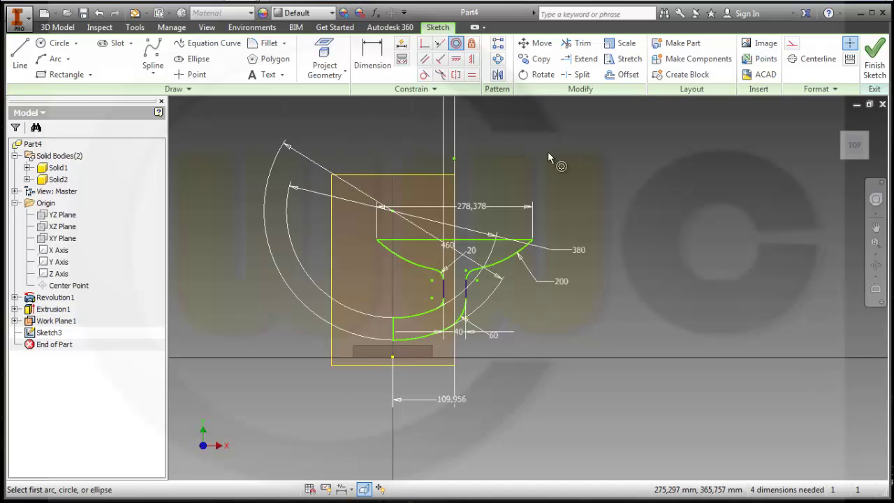
{"action": "key", "text": "Escape"}
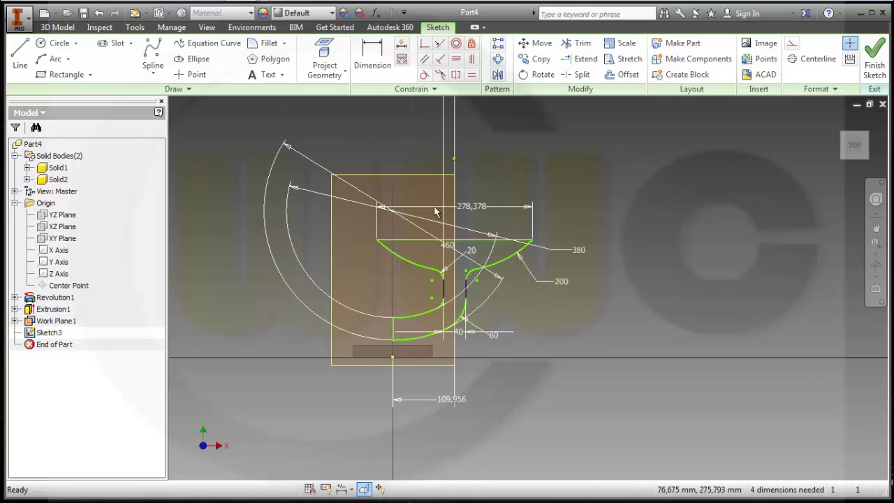
{"action": "left_click_drag", "start_coordinate": [417, 246], "coordinate": [419, 239]}
{"action": "scroll", "coordinate": [602, 272], "scroll_direction": "up", "scroll_amount": 2}
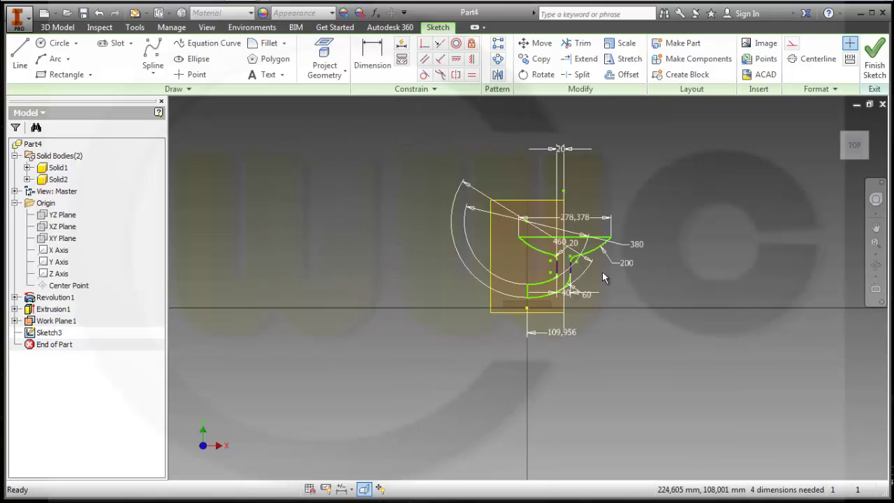
{"action": "scroll", "coordinate": [602, 272], "scroll_direction": "down", "scroll_amount": 5}
Dimension both short vertical neck edges to a length of 35
{"action": "left_click", "coordinate": [372, 61]}
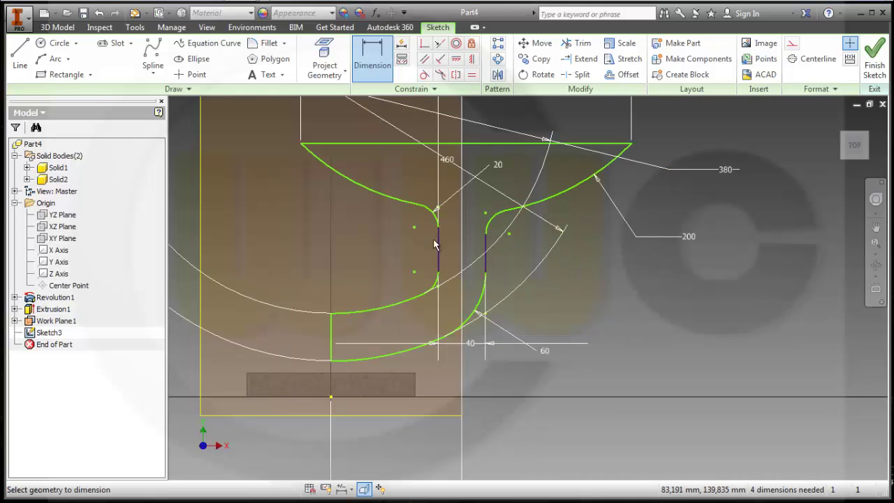
{"action": "left_click", "coordinate": [437, 256]}
{"action": "left_click", "coordinate": [376, 248]}
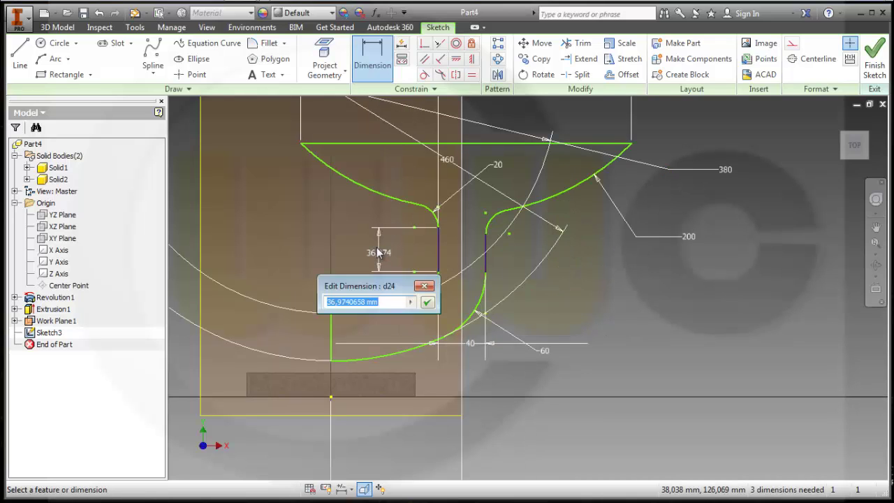
{"action": "type", "text": "35"}
{"action": "key", "text": "Return"}
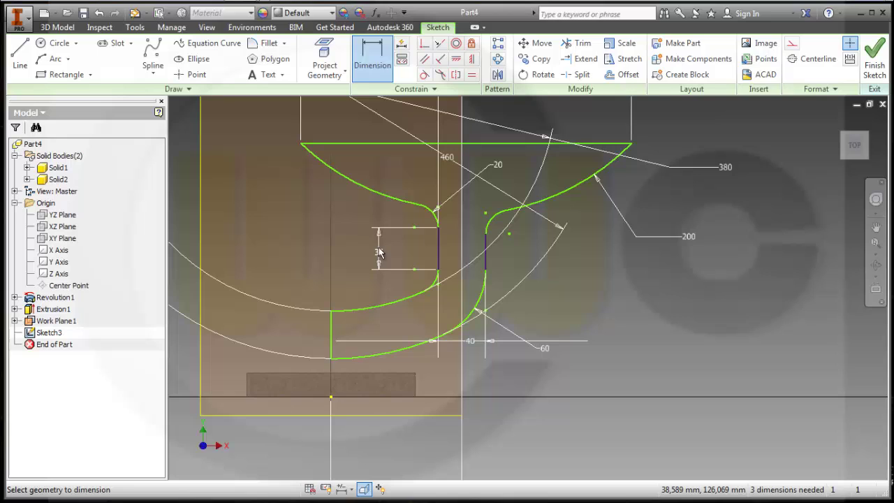
{"action": "left_click", "coordinate": [486, 258]}
{"action": "left_click", "coordinate": [517, 262]}
{"action": "type", "text": "35"}
{"action": "key", "text": "Return"}
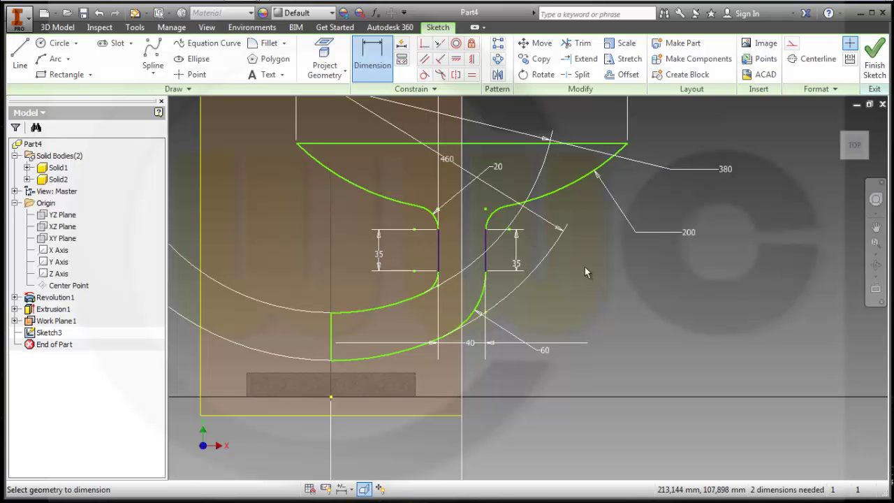
Set the profile's top edge 210 above the bottom base point
{"action": "left_click", "coordinate": [509, 144]}
{"action": "left_click", "coordinate": [331, 398]}
{"action": "left_click", "coordinate": [653, 325]}
{"action": "type", "text": "210"}
{"action": "key", "text": "Return"}
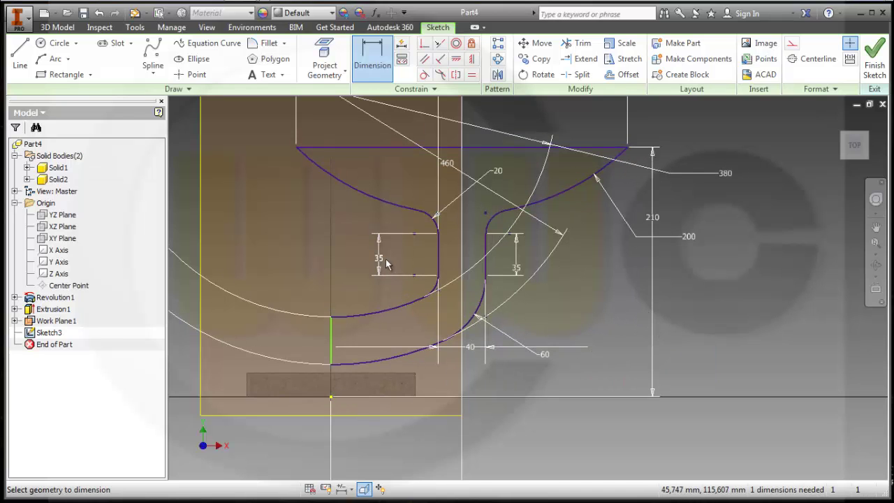
Abandon the left-edge dimension and drag the left vertical edge further left
{"action": "middle_click_drag", "start_coordinate": [392, 258], "coordinate": [523, 248]}
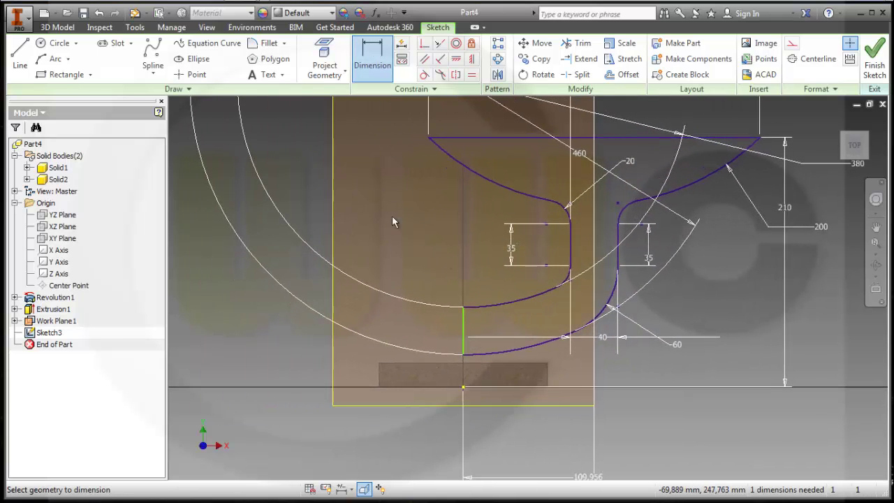
{"action": "left_click", "coordinate": [463, 341]}
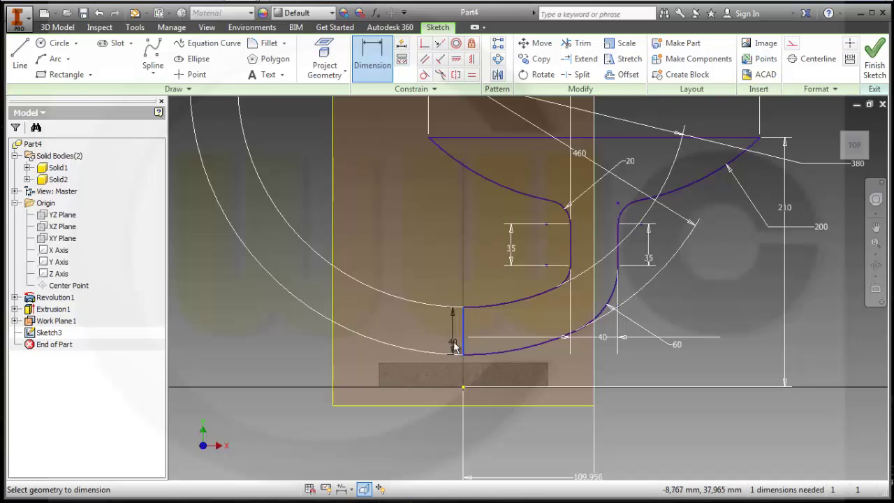
{"action": "key", "text": "Escape"}
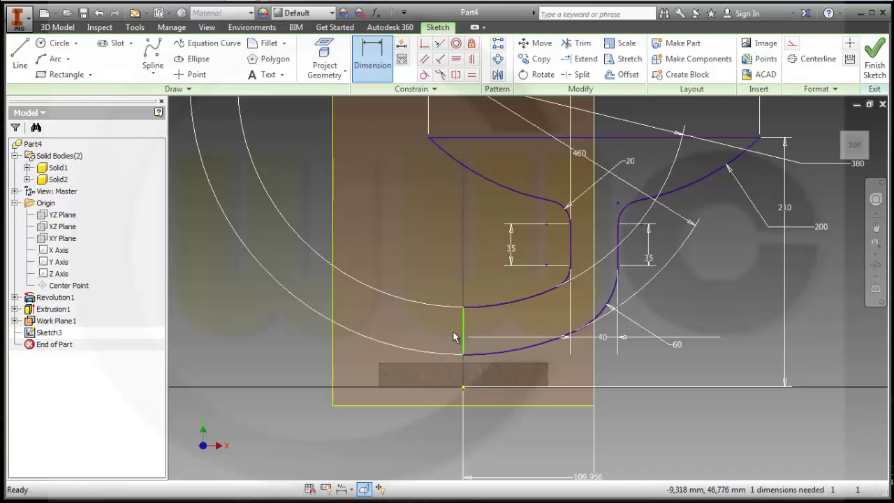
{"action": "key", "text": "Escape"}
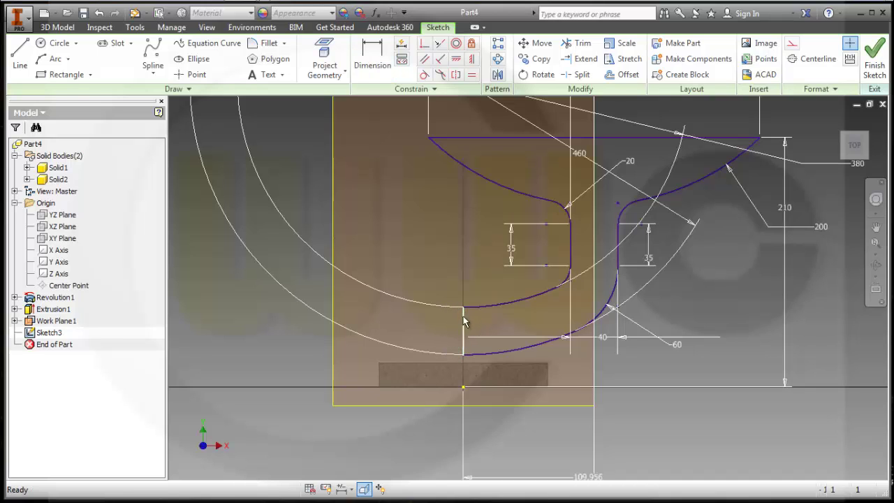
{"action": "left_click_drag", "start_coordinate": [466, 317], "coordinate": [439, 331]}
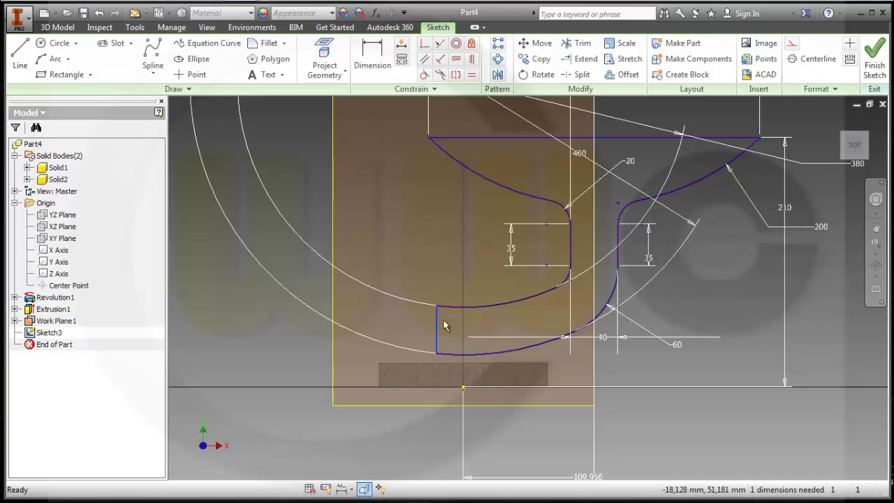
Vertically align the left vertical edge with the origin point, fully constraining the sketch
{"action": "left_click", "coordinate": [471, 59]}
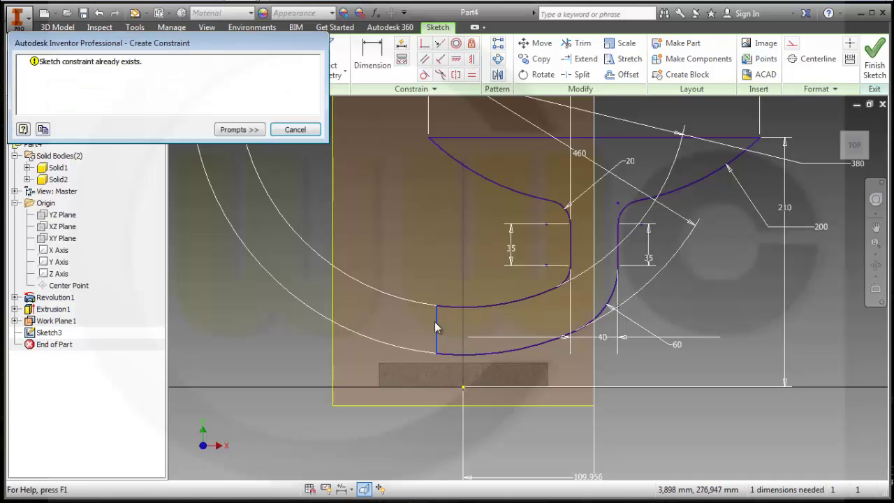
{"action": "left_click", "coordinate": [294, 129]}
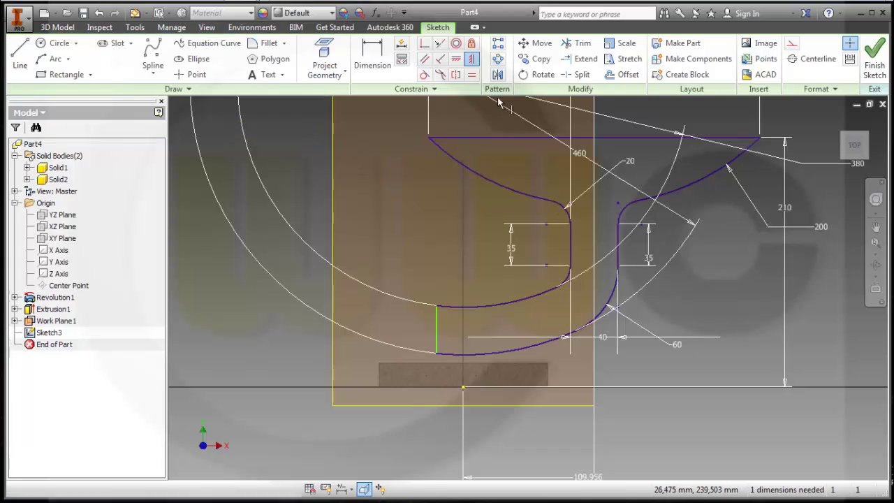
{"action": "left_click", "coordinate": [435, 355]}
{"action": "left_click", "coordinate": [464, 387]}
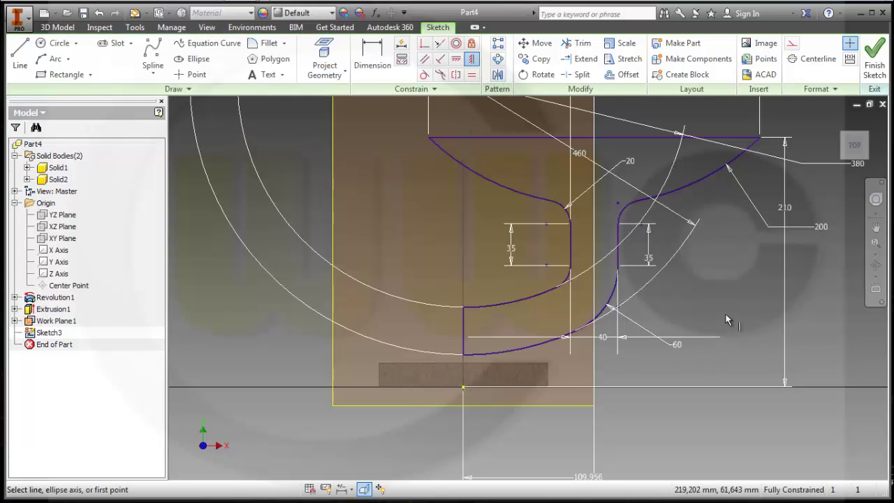
Delete the 278,378 top-width dimension and drag the profile by its top-left corner
{"action": "middle_click_drag", "start_coordinate": [713, 292], "coordinate": [717, 341]}
{"action": "scroll", "coordinate": [720, 338], "scroll_direction": "down", "scroll_amount": 2}
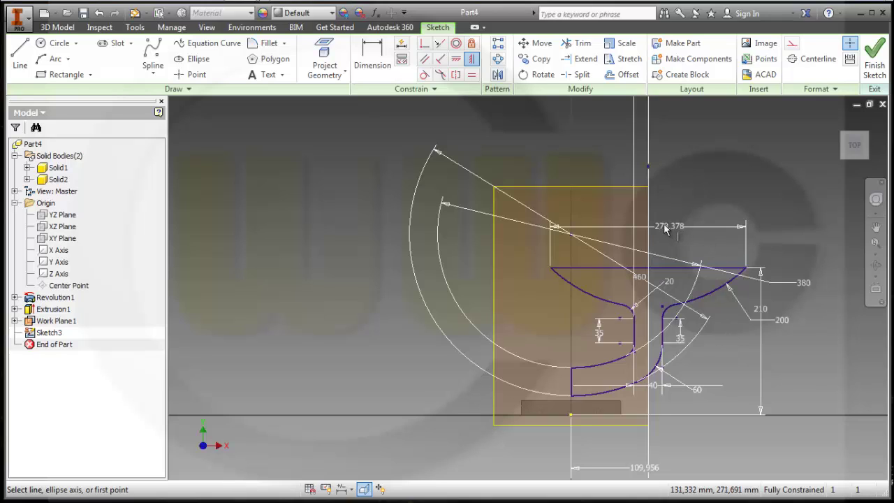
{"action": "key", "text": "Escape"}
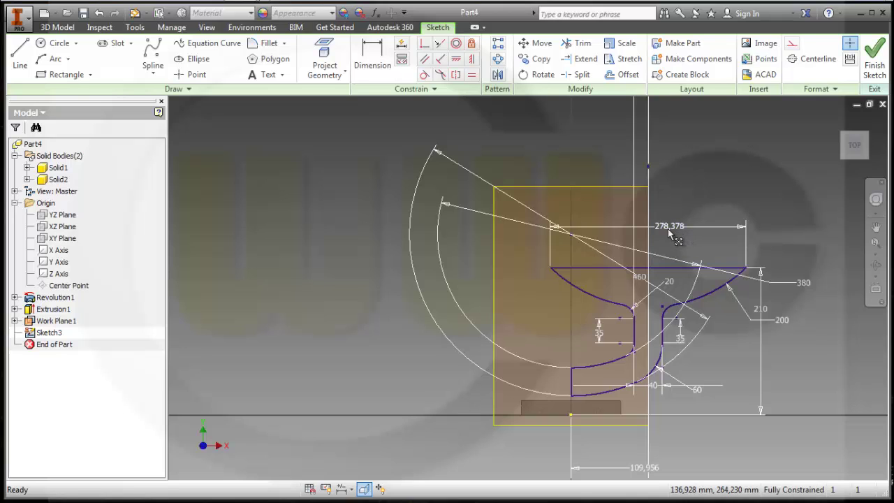
{"action": "key", "text": "Delete"}
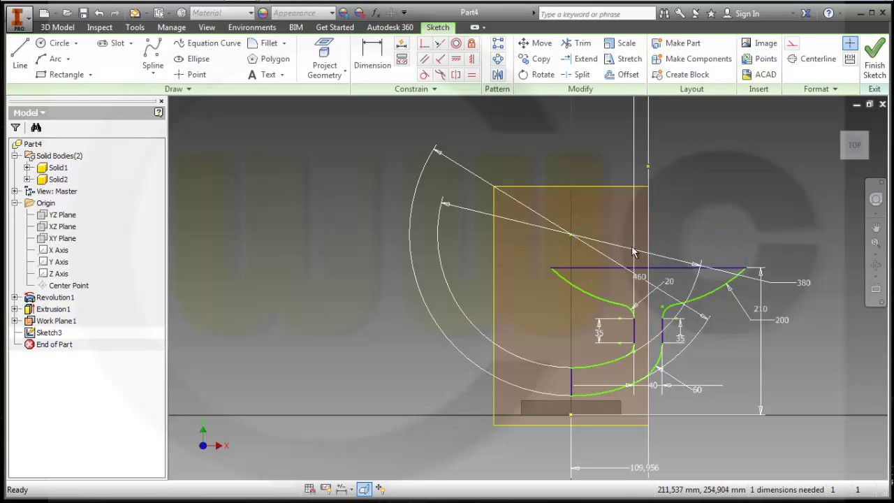
{"action": "left_click_drag", "start_coordinate": [551, 271], "coordinate": [566, 268]}
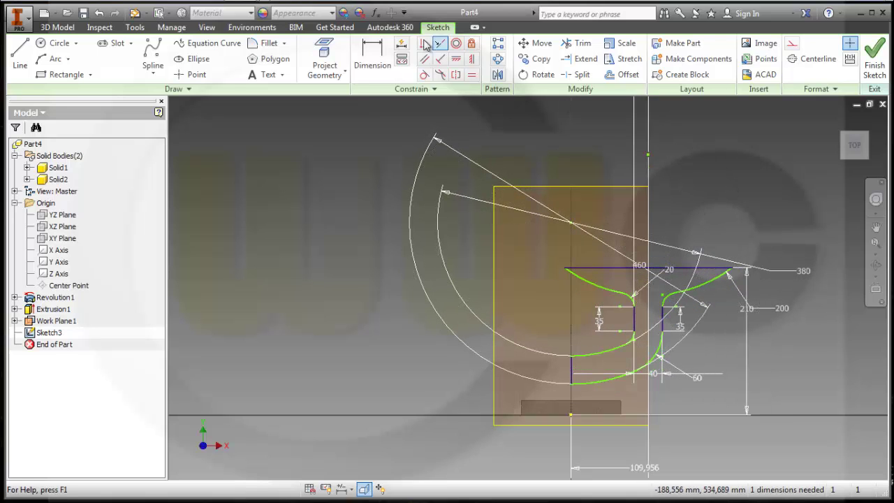
Make the profile's top edge symmetric about the vertical centre line
{"action": "left_click", "coordinate": [472, 58]}
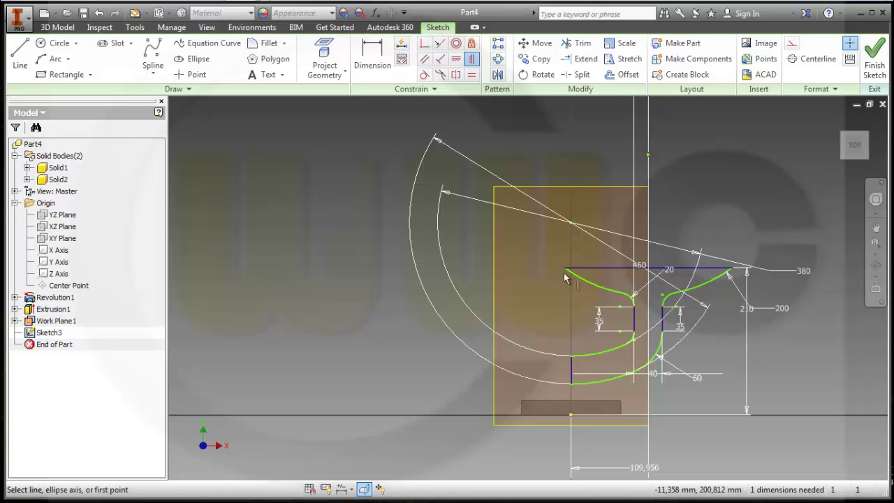
{"action": "left_click", "coordinate": [565, 268]}
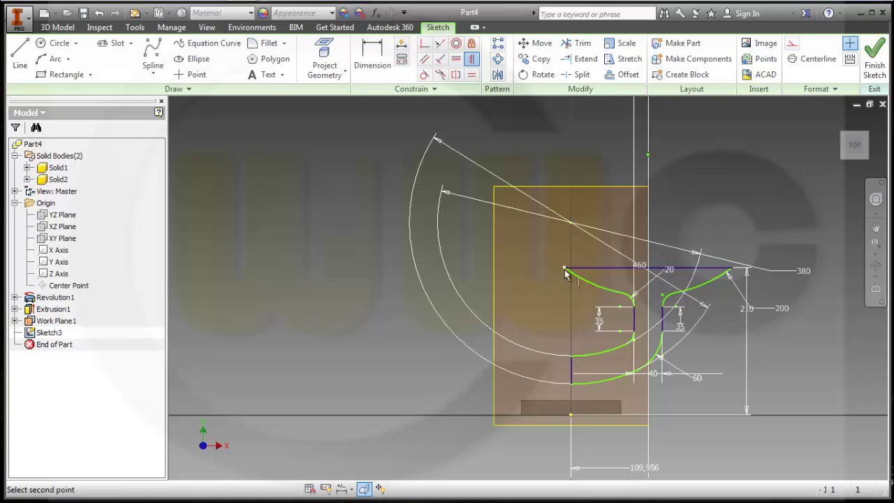
{"action": "left_click", "coordinate": [571, 418]}
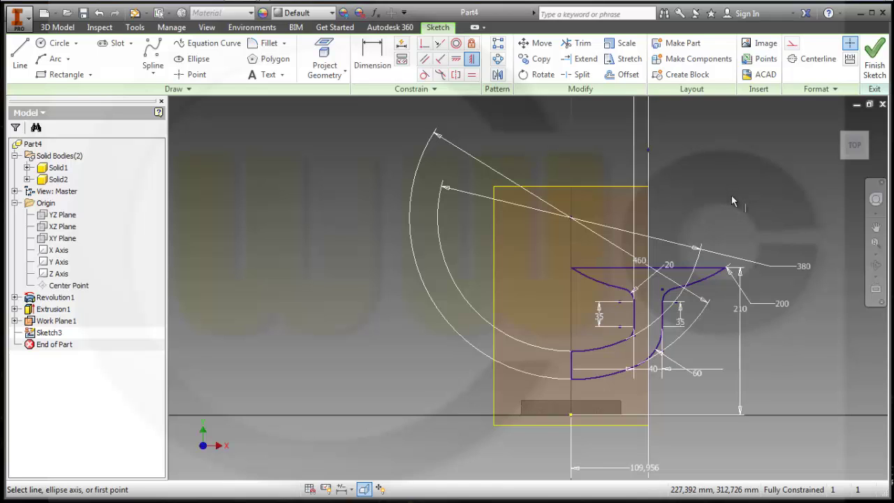
{"action": "scroll", "coordinate": [731, 196], "scroll_direction": "up", "scroll_amount": 3}
{"action": "mouse_move", "coordinate": [687, 301]}
{"action": "middle_mouse_down"}
{"action": "mouse_move", "coordinate": [717, 185]}
{"action": "mouse_move", "coordinate": [697, 205]}
{"action": "middle_mouse_up"}
Cancel a stray top-edge dimension and finish the fully constrained Sketch3
{"action": "left_click", "coordinate": [382, 61]}
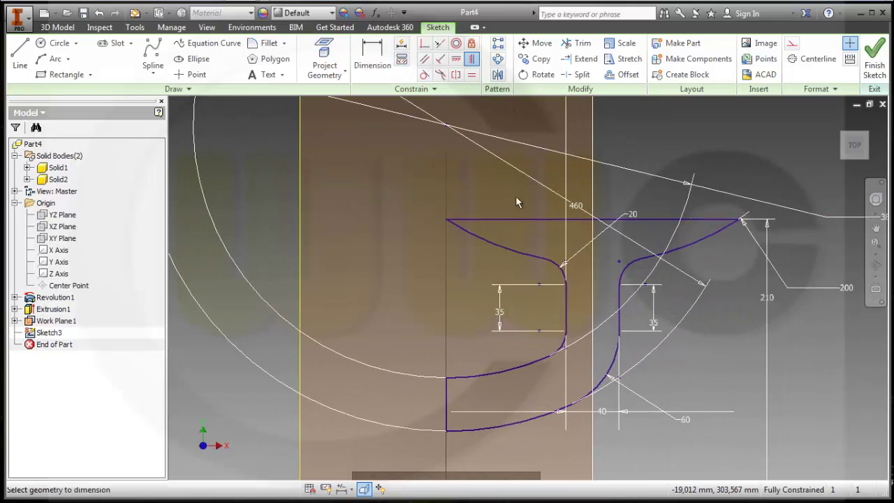
{"action": "left_click", "coordinate": [531, 219]}
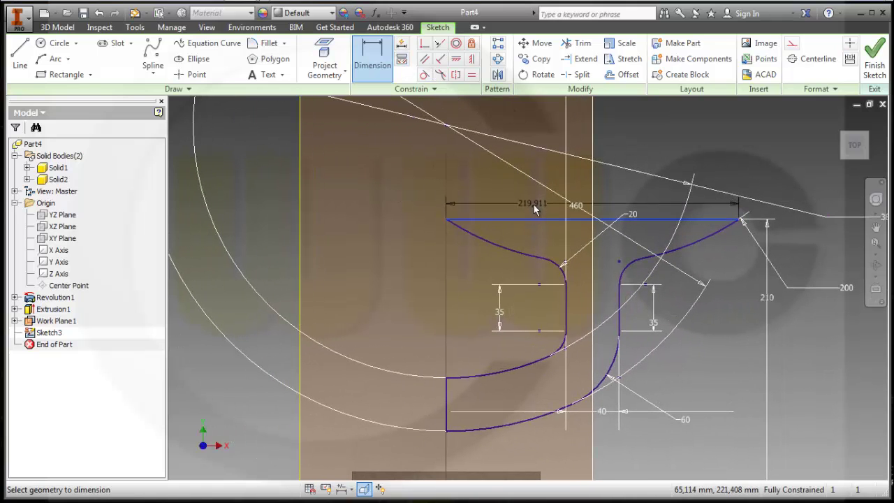
{"action": "key", "text": "Escape"}
{"action": "middle_click_drag", "start_coordinate": [751, 283], "coordinate": [732, 249]}
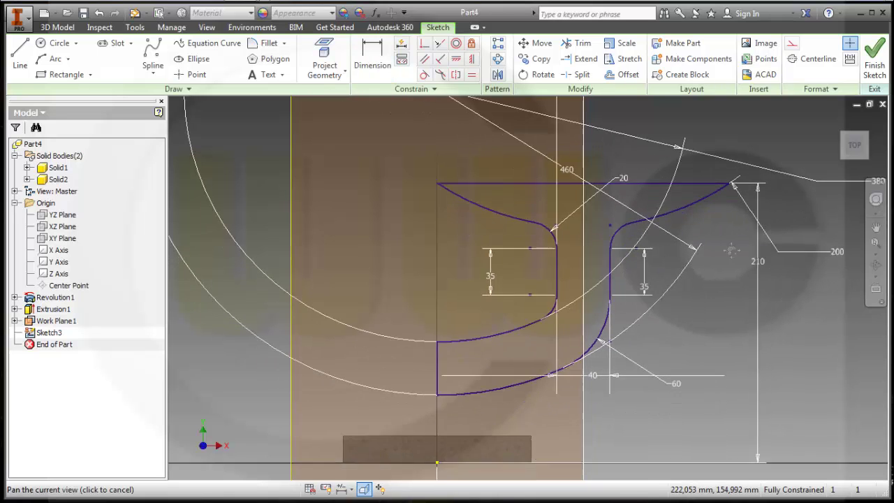
{"action": "scroll", "coordinate": [683, 269], "scroll_direction": "up", "scroll_amount": 2}
{"action": "scroll", "coordinate": [681, 281], "scroll_direction": "down", "scroll_amount": 3}
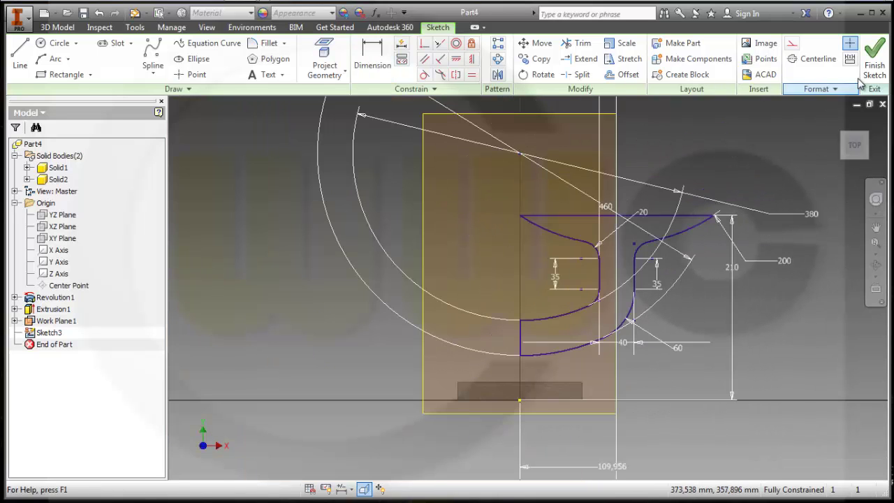
{"action": "left_click", "coordinate": [873, 60]}
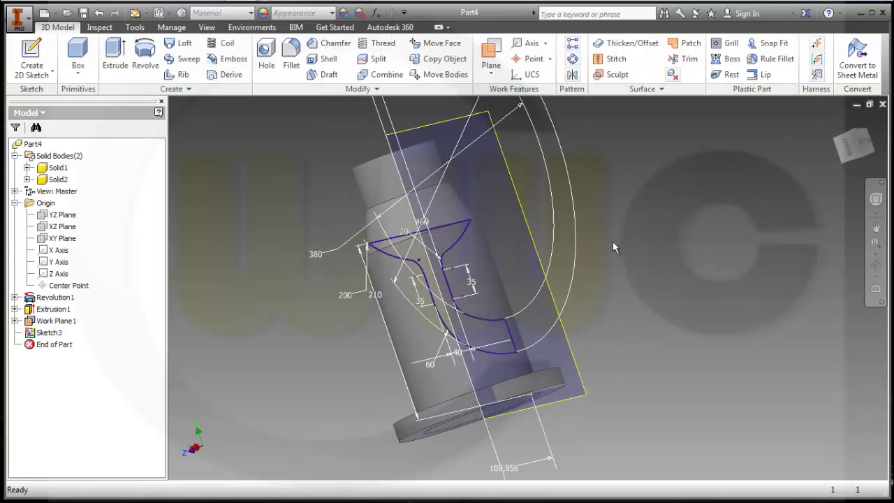
Emboss the anvil profile as a cut, 40 deep, wrapped onto the shaft's cylindrical face
{"action": "mouse_move", "coordinate": [610, 241]}
{"action": "middle_mouse_down"}
{"action": "mouse_move", "coordinate": [591, 275]}
{"action": "mouse_move", "coordinate": [659, 233]}
{"action": "mouse_move", "coordinate": [543, 262]}
{"action": "mouse_move", "coordinate": [573, 267]}
{"action": "middle_mouse_up"}
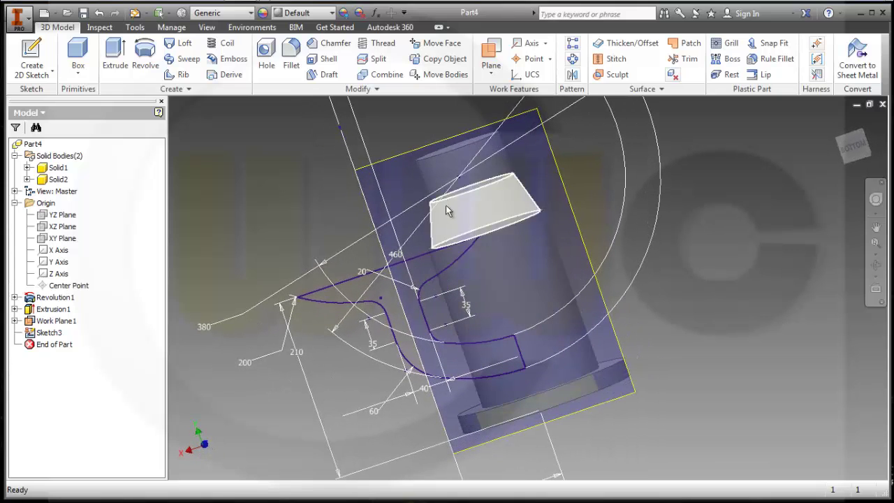
{"action": "left_click", "coordinate": [232, 60]}
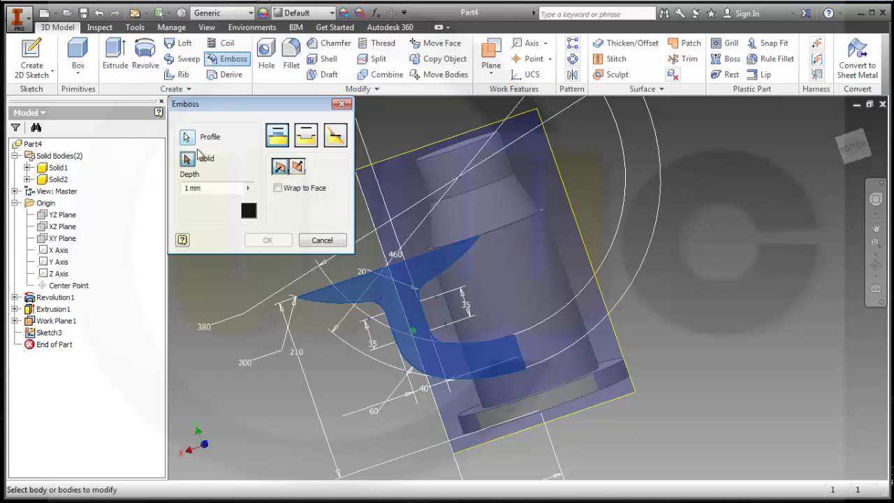
{"action": "left_click", "coordinate": [277, 188]}
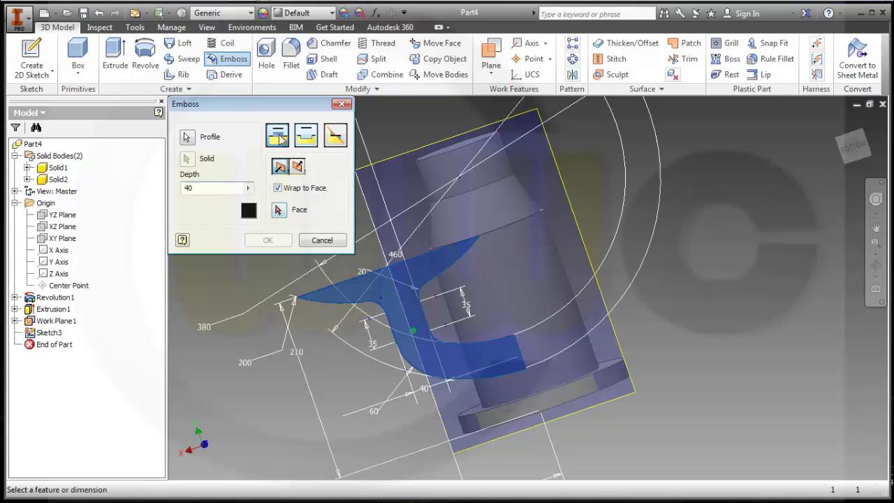
{"action": "left_click", "coordinate": [307, 136]}
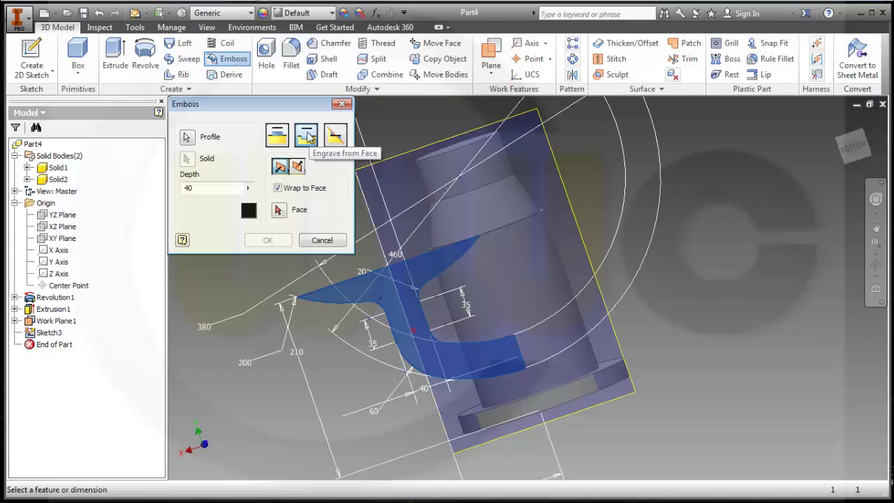
{"action": "left_click", "coordinate": [279, 209]}
{"action": "left_click", "coordinate": [485, 271]}
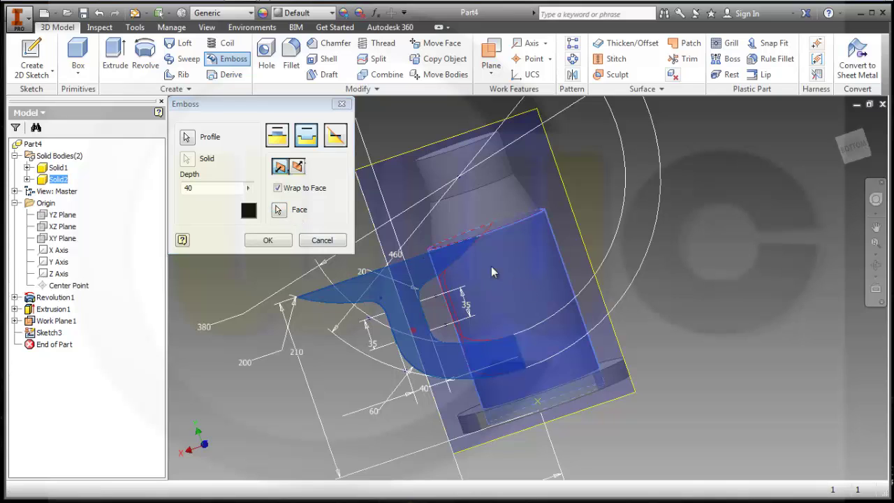
{"action": "left_click", "coordinate": [267, 240]}
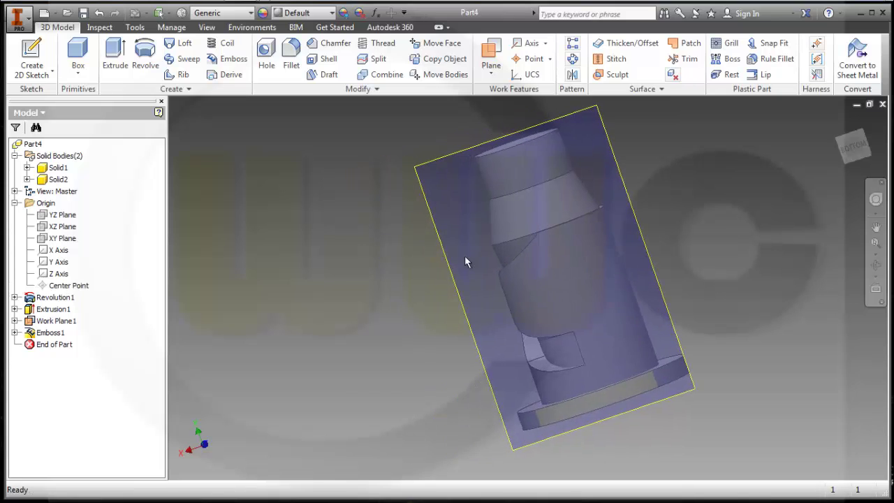
Turn off Work Plane1's visibility, select Emboss1, and start a Mirror feature
{"action": "middle_click_drag", "start_coordinate": [420, 268], "coordinate": [351, 293], "text": "shift"}
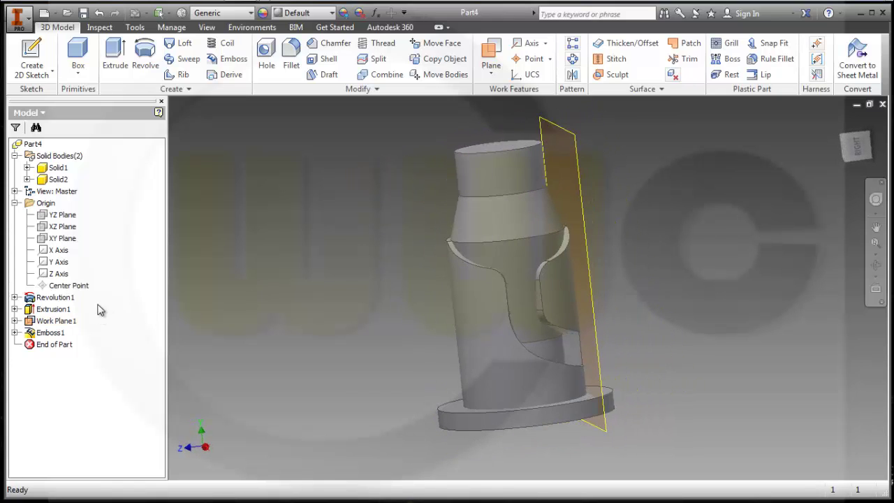
{"action": "right_click", "coordinate": [60, 325]}
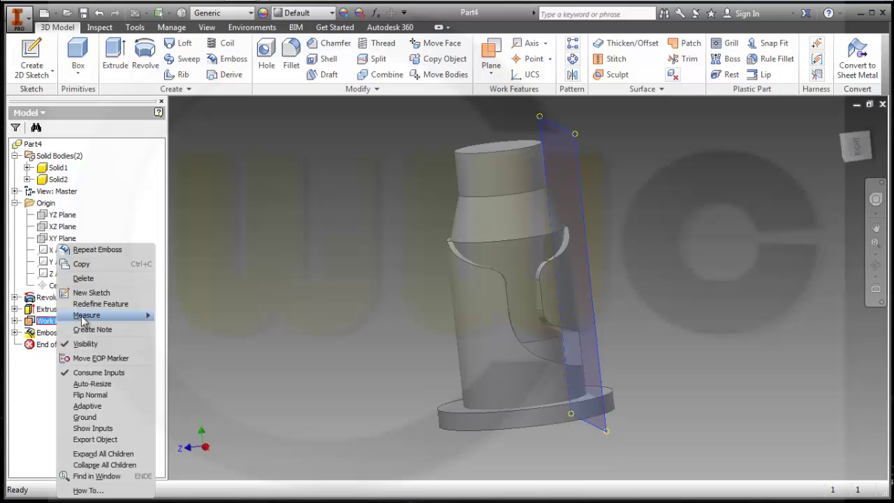
{"action": "left_click", "coordinate": [85, 345]}
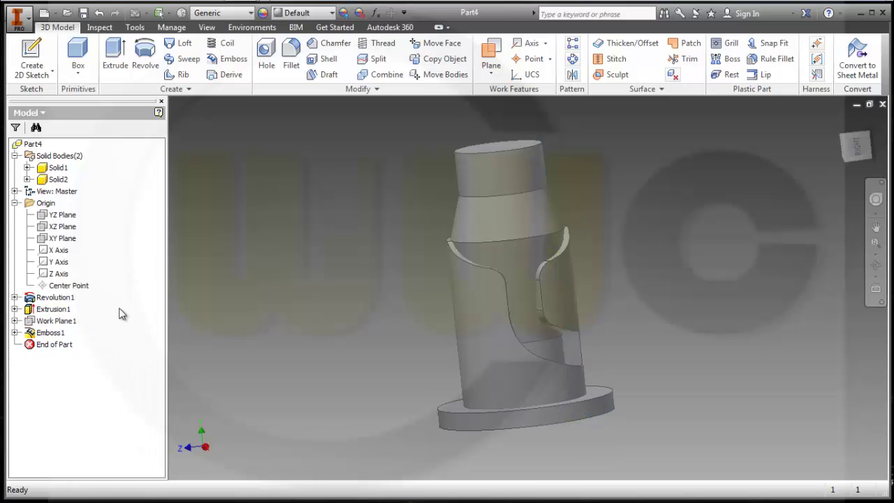
{"action": "left_click", "coordinate": [56, 333]}
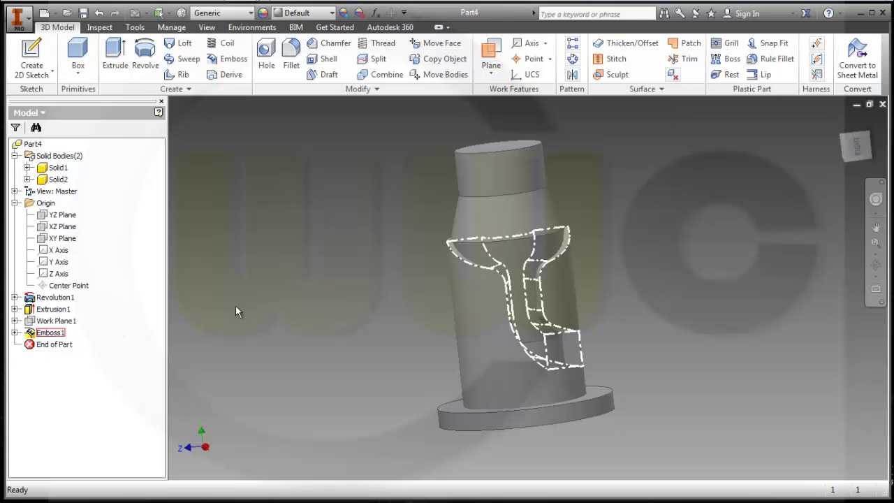
{"action": "middle_click_drag", "start_coordinate": [235, 312], "coordinate": [252, 296]}
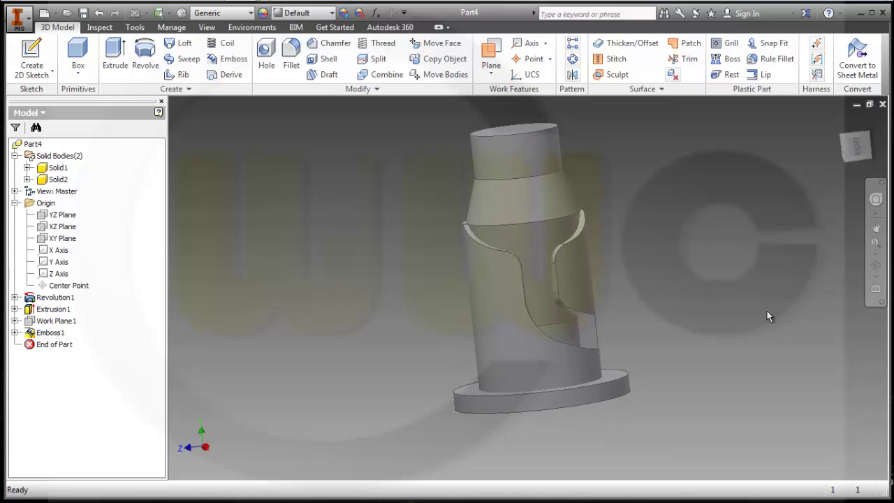
{"action": "middle_click_drag", "start_coordinate": [767, 312], "coordinate": [702, 285], "text": "shift"}
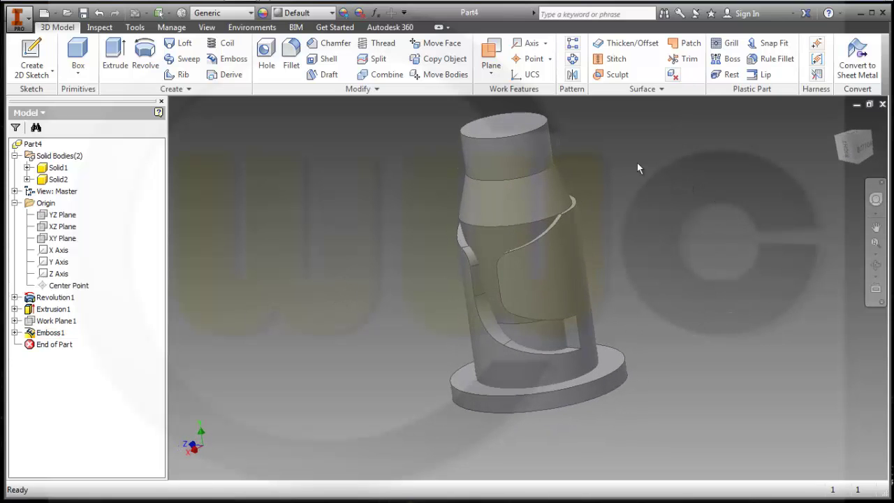
{"action": "left_click", "coordinate": [572, 74]}
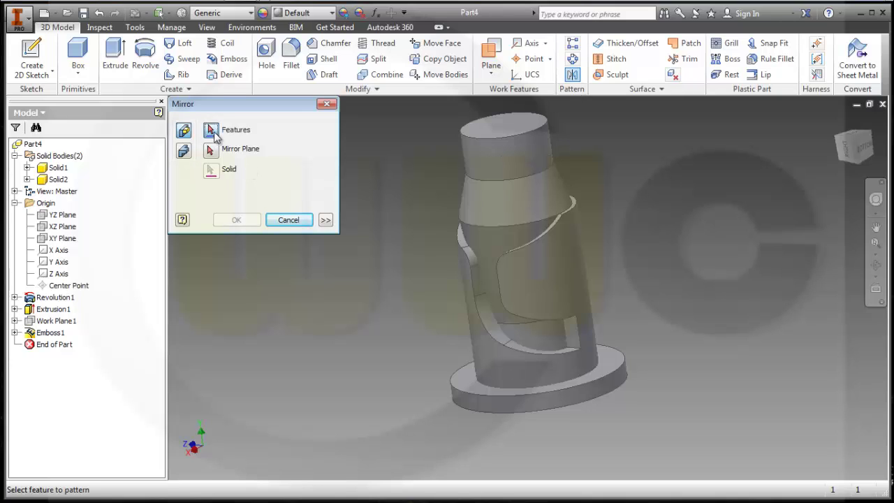
Mirror Emboss1 about the YZ Plane, then orbit to inspect both grooves
{"action": "left_click", "coordinate": [50, 333]}
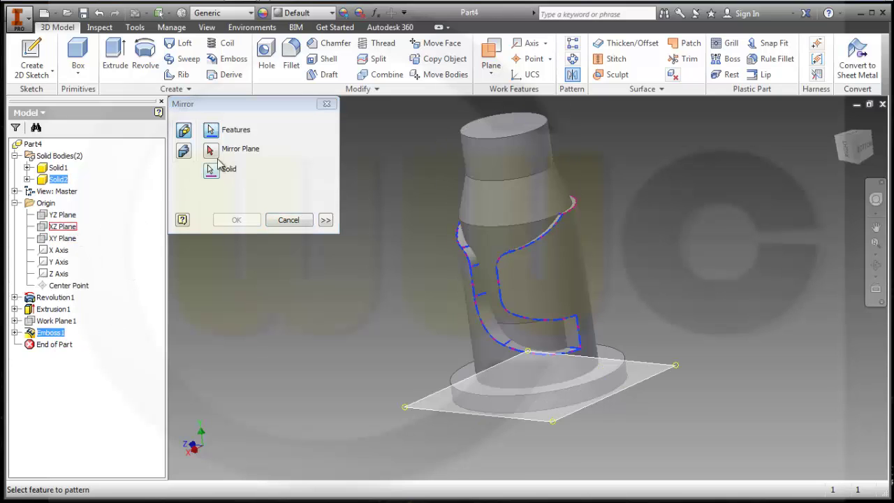
{"action": "left_click", "coordinate": [211, 151]}
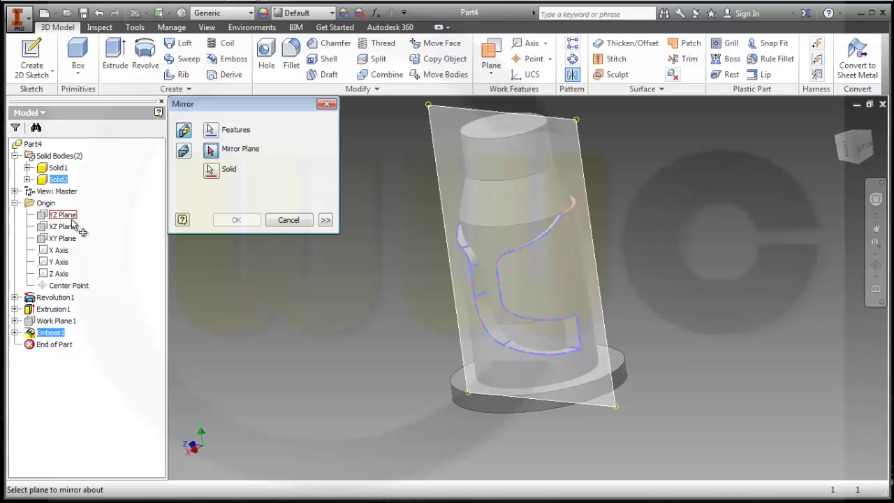
{"action": "left_click", "coordinate": [72, 218]}
{"action": "left_click", "coordinate": [237, 221]}
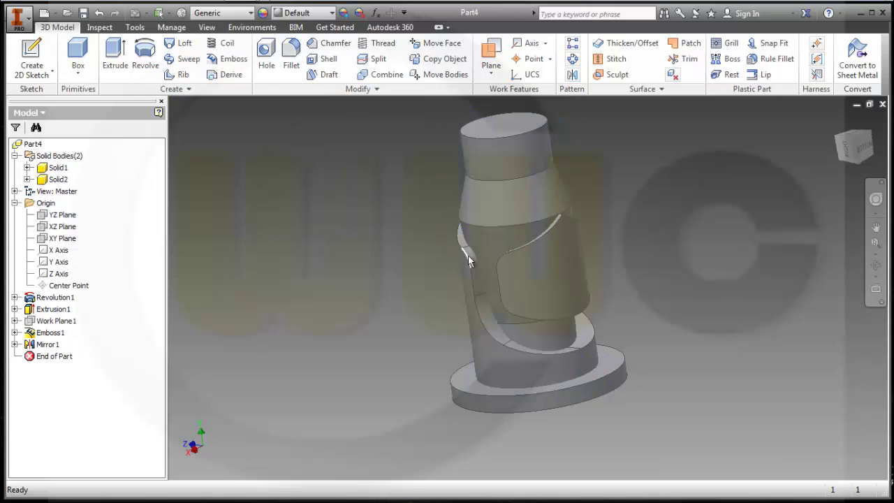
{"action": "middle_click_drag", "start_coordinate": [667, 277], "coordinate": [632, 286]}
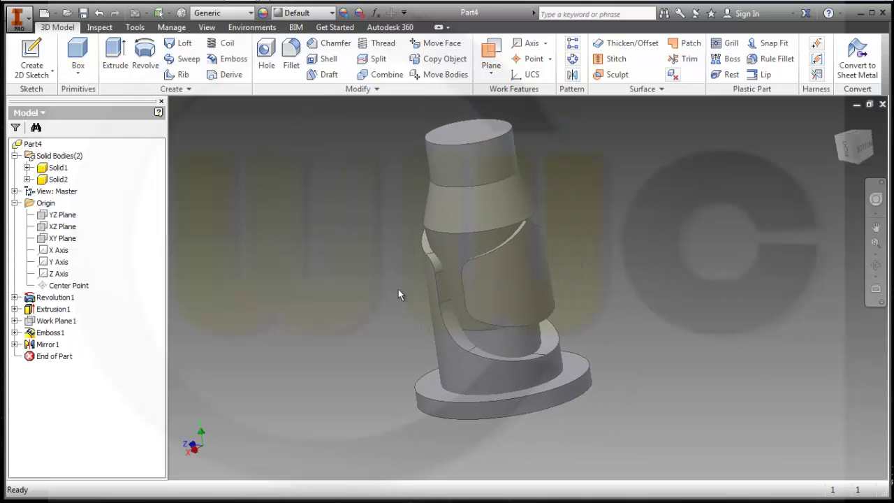
{"action": "middle_click_drag", "start_coordinate": [314, 277], "coordinate": [398, 289], "text": "shift"}
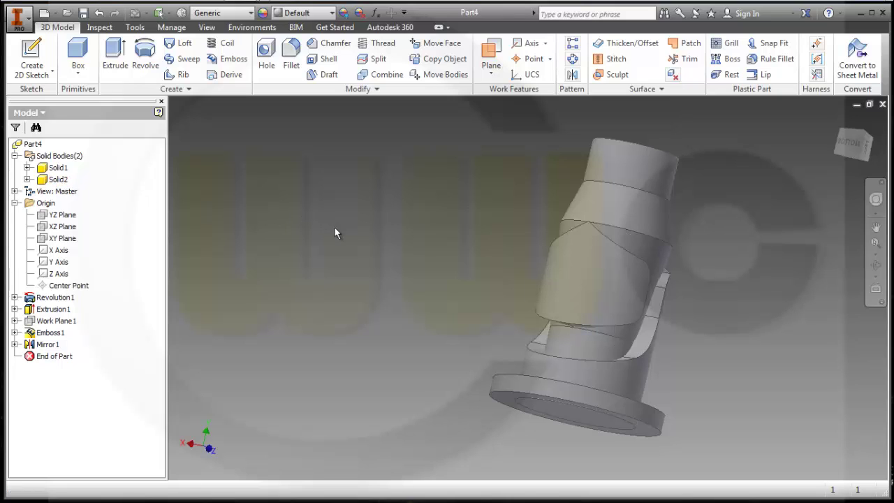
{"action": "mouse_move", "coordinate": [414, 248]}
{"action": "middle_mouse_down", "text": "shift"}
{"action": "mouse_move", "coordinate": [471, 242]}
{"action": "mouse_move", "coordinate": [379, 233]}
{"action": "mouse_move", "coordinate": [414, 240]}
{"action": "mouse_move", "coordinate": [380, 245]}
{"action": "mouse_move", "coordinate": [370, 216]}
{"action": "mouse_move", "coordinate": [437, 238]}
{"action": "mouse_move", "coordinate": [405, 234]}
{"action": "middle_mouse_up", "text": "shift"}
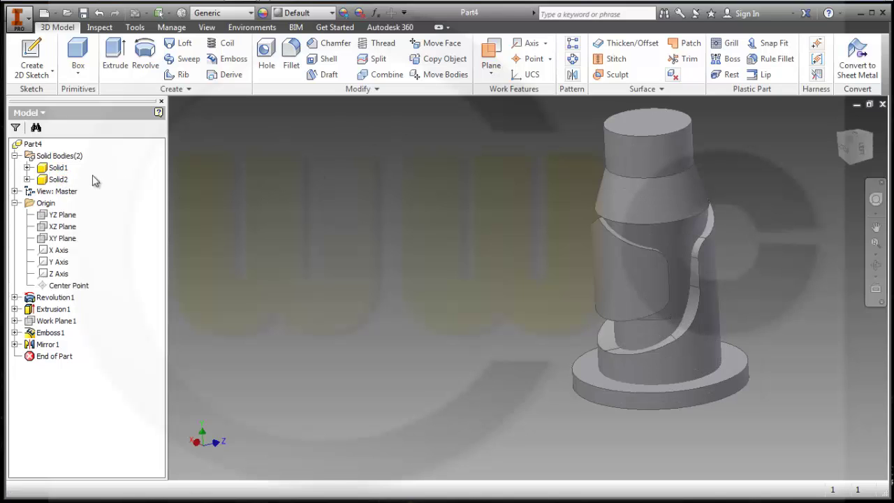
Combine Solid1 as base with Solid2 as tool body into one solid
{"action": "left_click", "coordinate": [386, 76]}
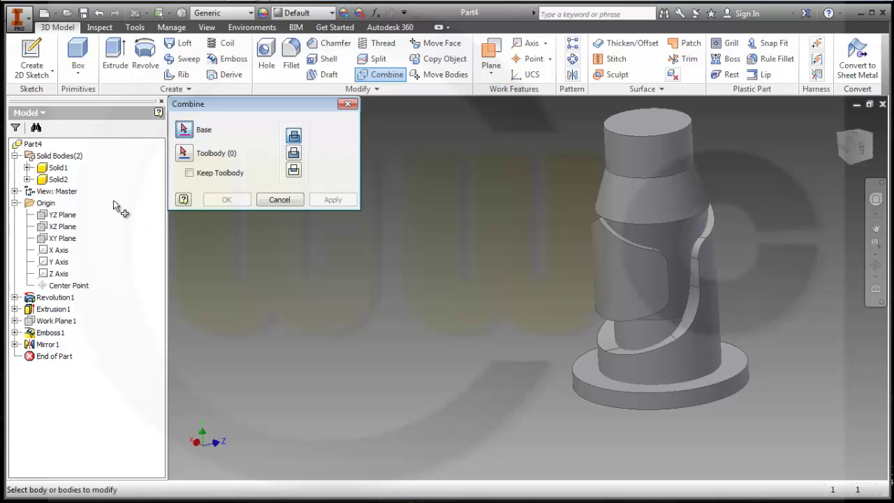
{"action": "left_click", "coordinate": [58, 168]}
{"action": "left_click", "coordinate": [58, 180]}
{"action": "left_click", "coordinate": [228, 200]}
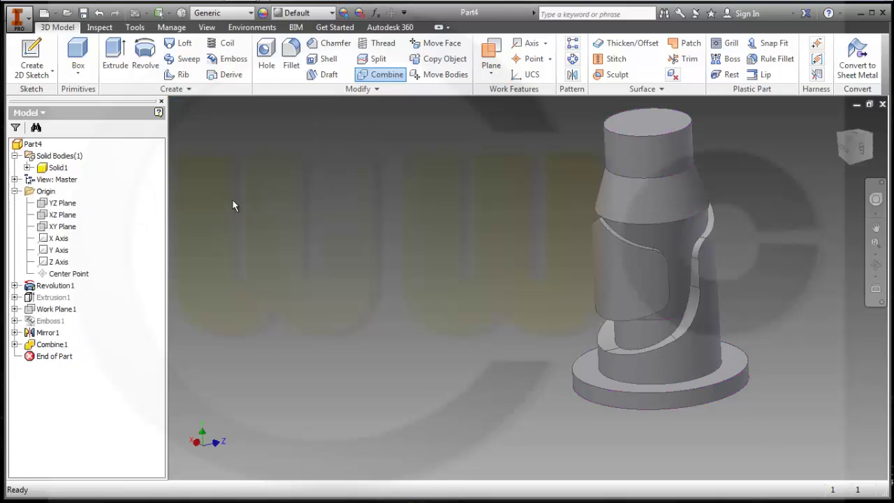
{"action": "middle_click_drag", "start_coordinate": [387, 225], "coordinate": [440, 281], "text": "shift"}
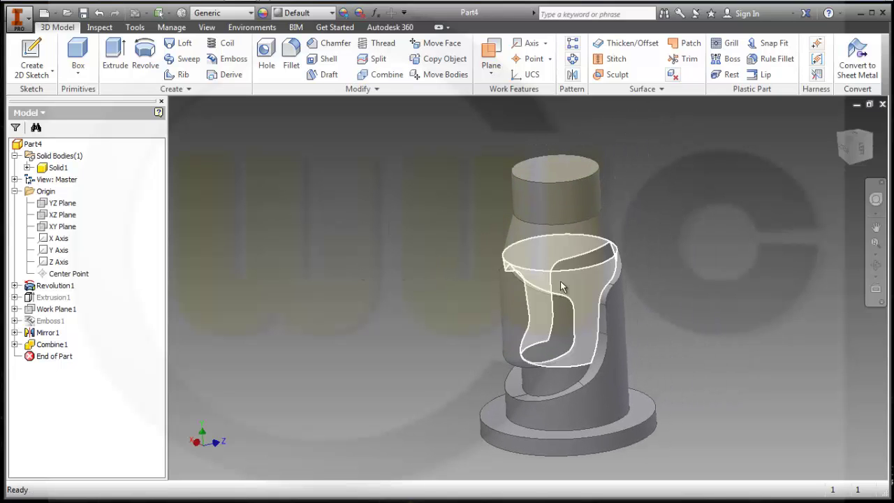
{"action": "middle_click_drag", "start_coordinate": [699, 299], "coordinate": [556, 284], "text": "shift"}
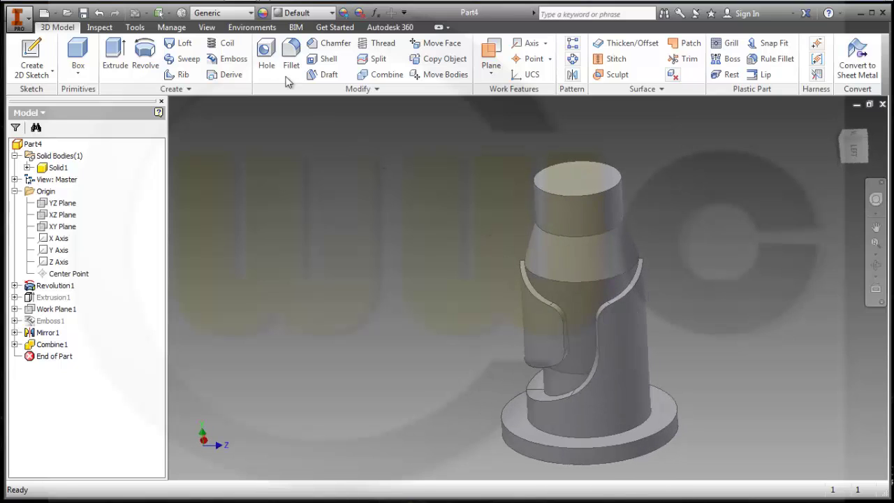
Add a concentric 70 mm Through All hole on the shaft's top face
{"action": "left_click", "coordinate": [266, 58]}
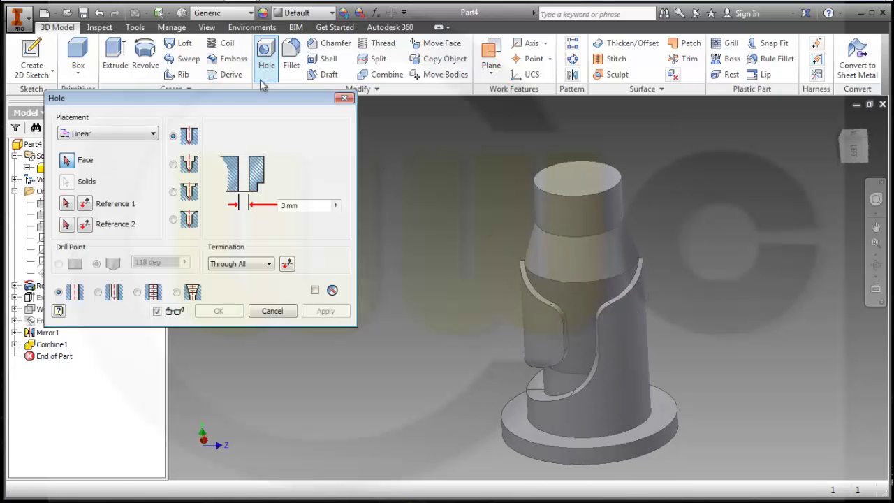
{"action": "left_click", "coordinate": [152, 134]}
{"action": "left_click", "coordinate": [84, 165]}
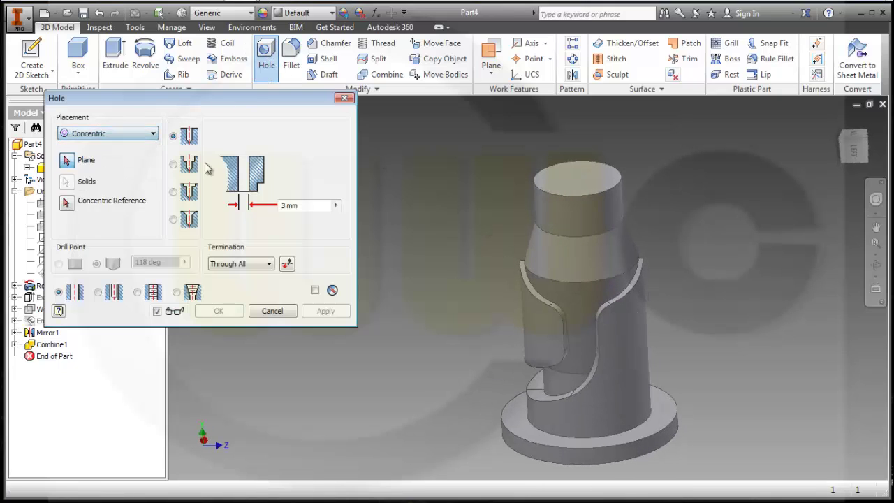
{"action": "left_click", "coordinate": [589, 179]}
{"action": "left_click", "coordinate": [561, 171]}
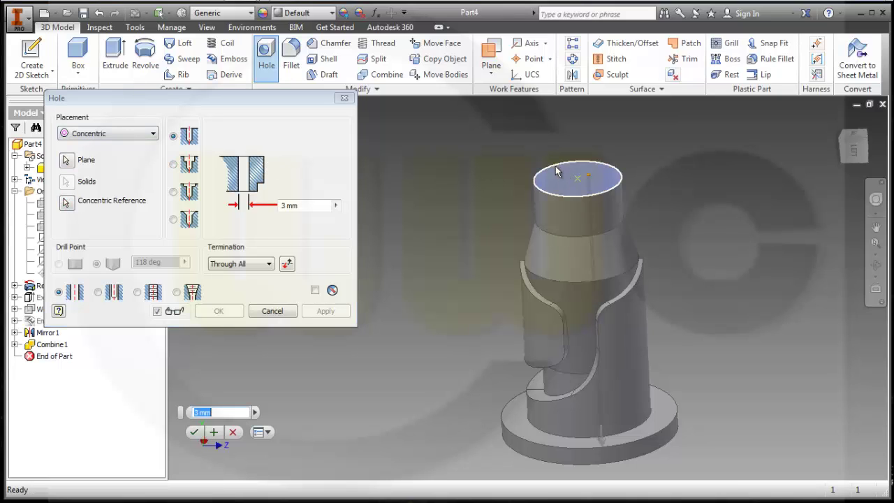
{"action": "left_click", "coordinate": [319, 204]}
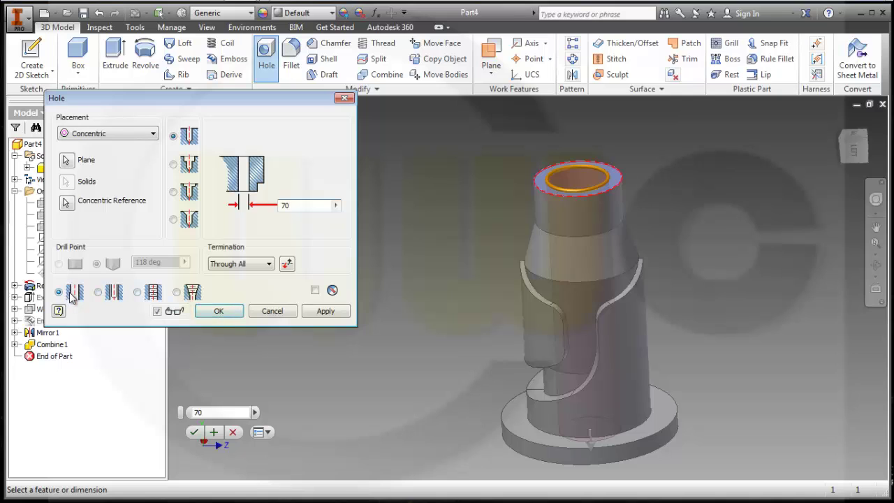
{"action": "left_click", "coordinate": [218, 310]}
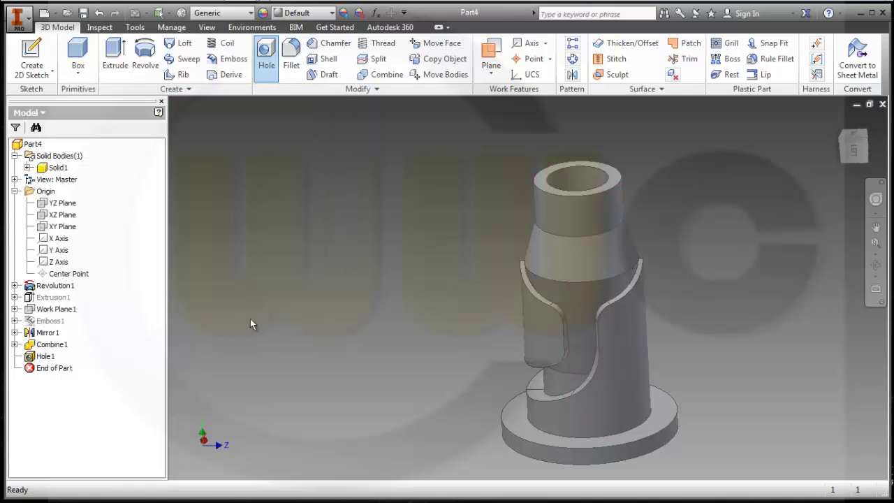
{"action": "middle_click_drag", "start_coordinate": [712, 305], "coordinate": [618, 239]}
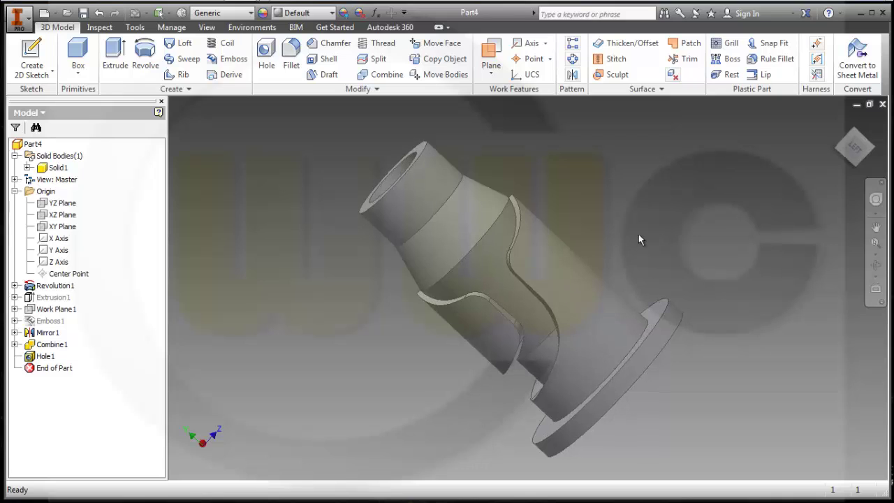